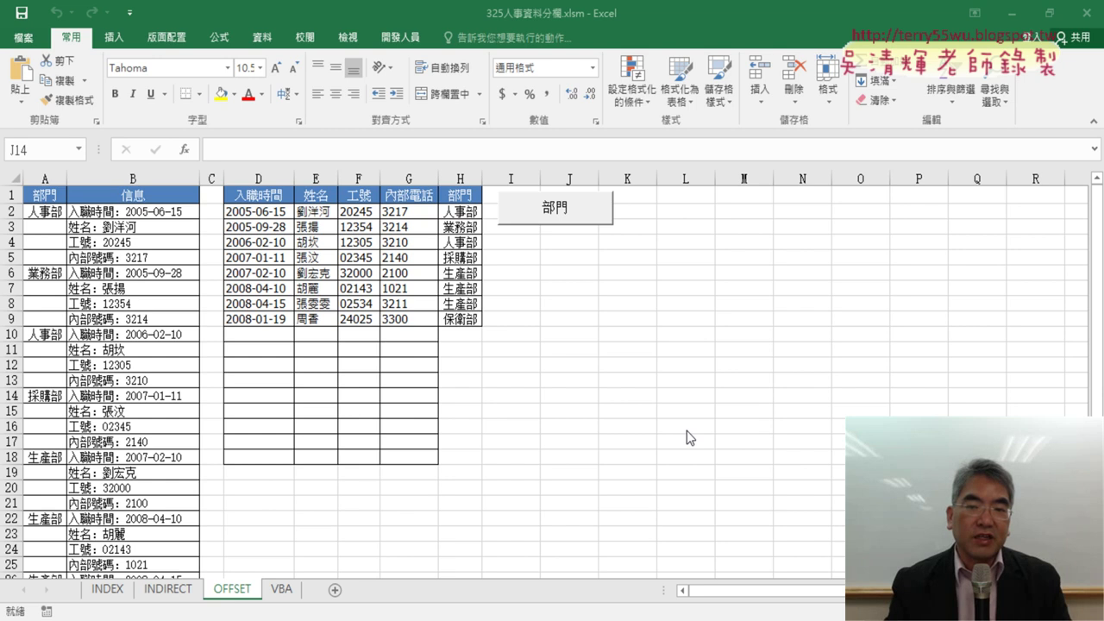
# Delete column H from the OFFSET sheet
pyautogui.click(458, 179)
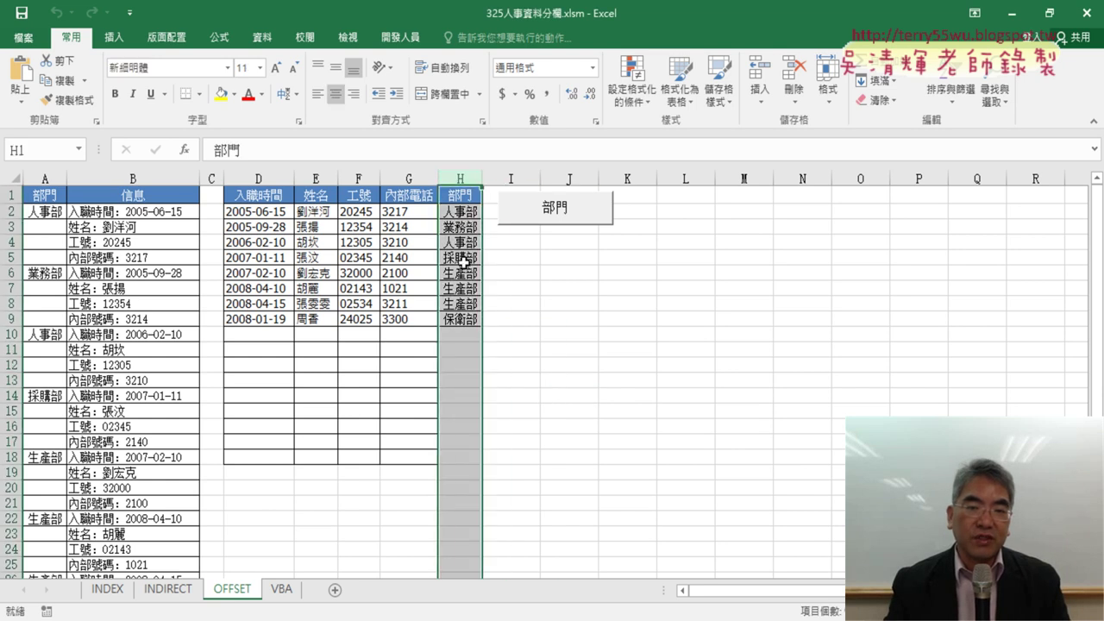
pyautogui.rightClick(464, 260)
pyautogui.click(507, 402)
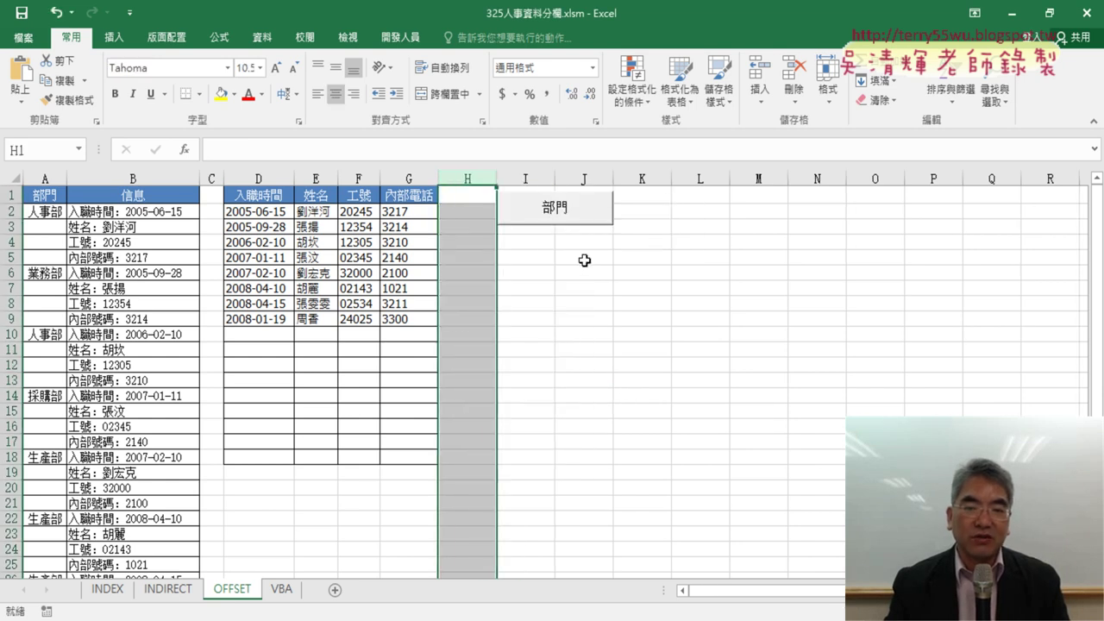
# Refill column H with the eight departments using the 部門 button, then show the 開發人員 tab
pyautogui.click(583, 215)
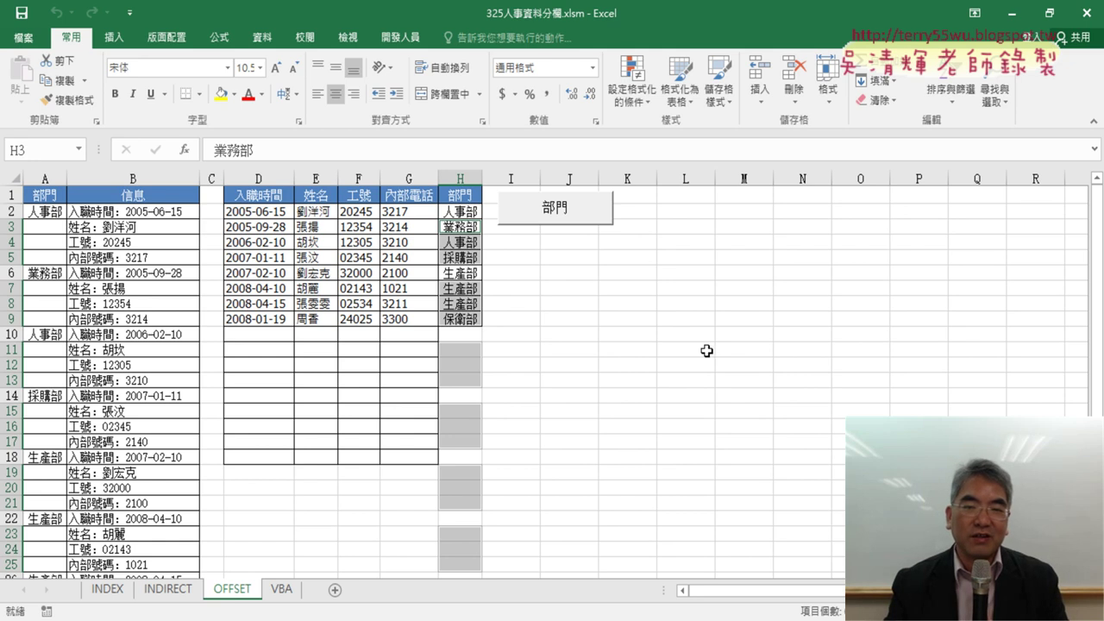
pyautogui.click(559, 217)
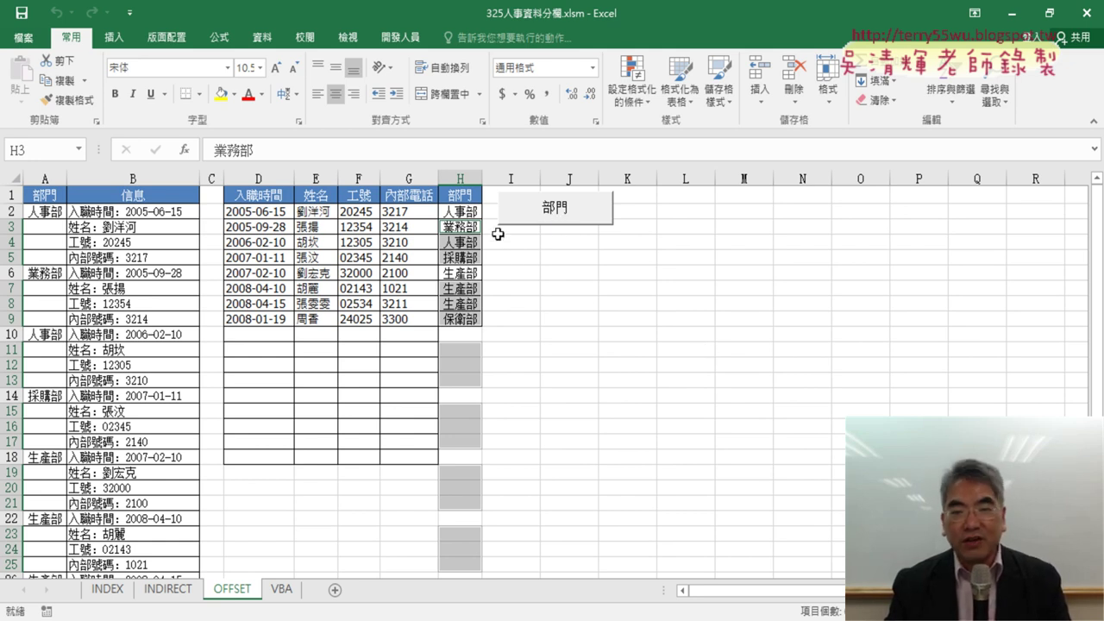
pyautogui.click(462, 179)
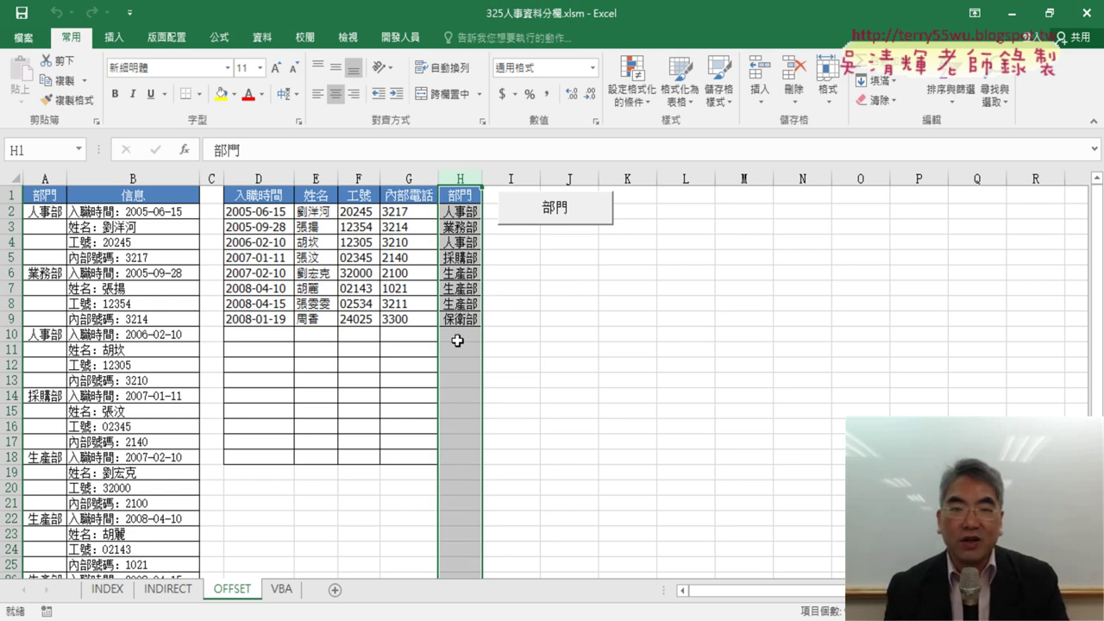
pyautogui.click(400, 37)
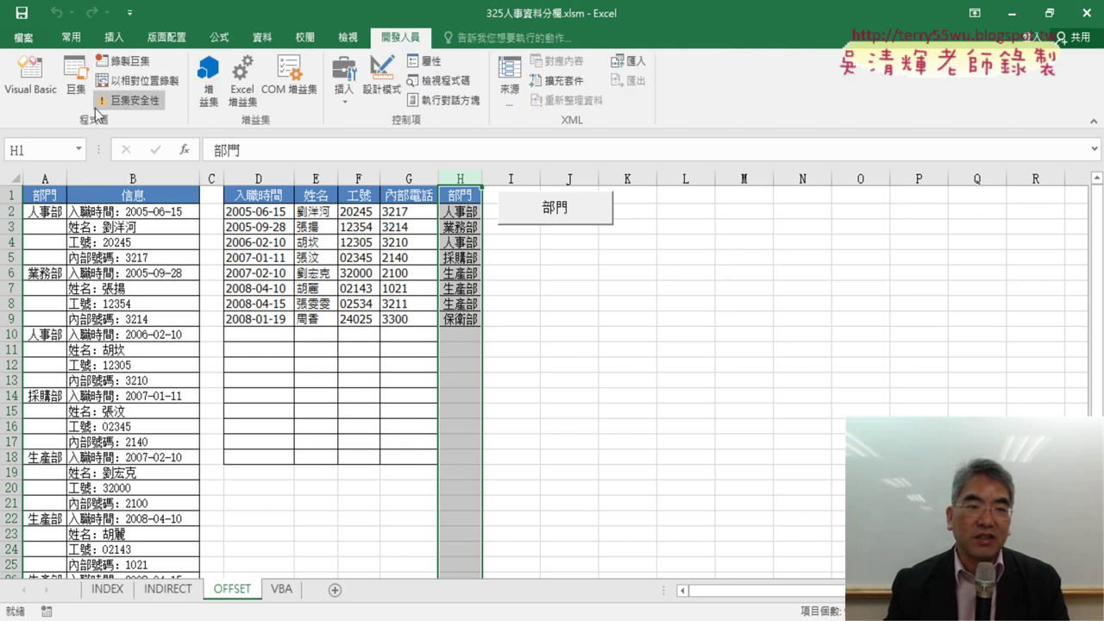
# Open Module2's 部門 macro in the VBA editor and copy 'Sub 部門' below its End Sub
pyautogui.click(31, 76)
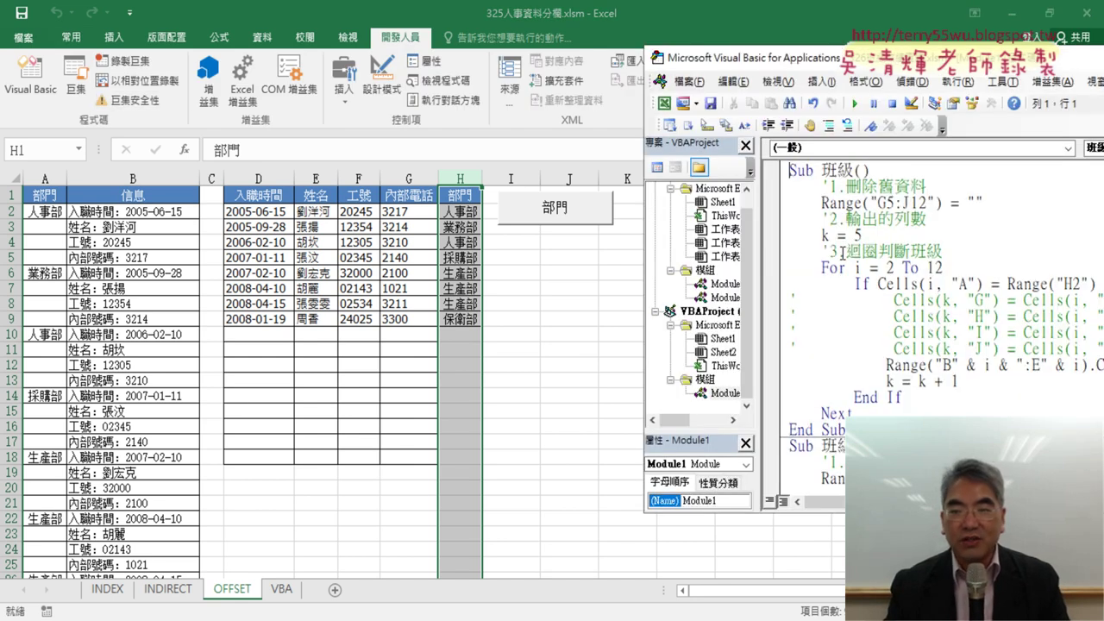
pyautogui.doubleClick(724, 297)
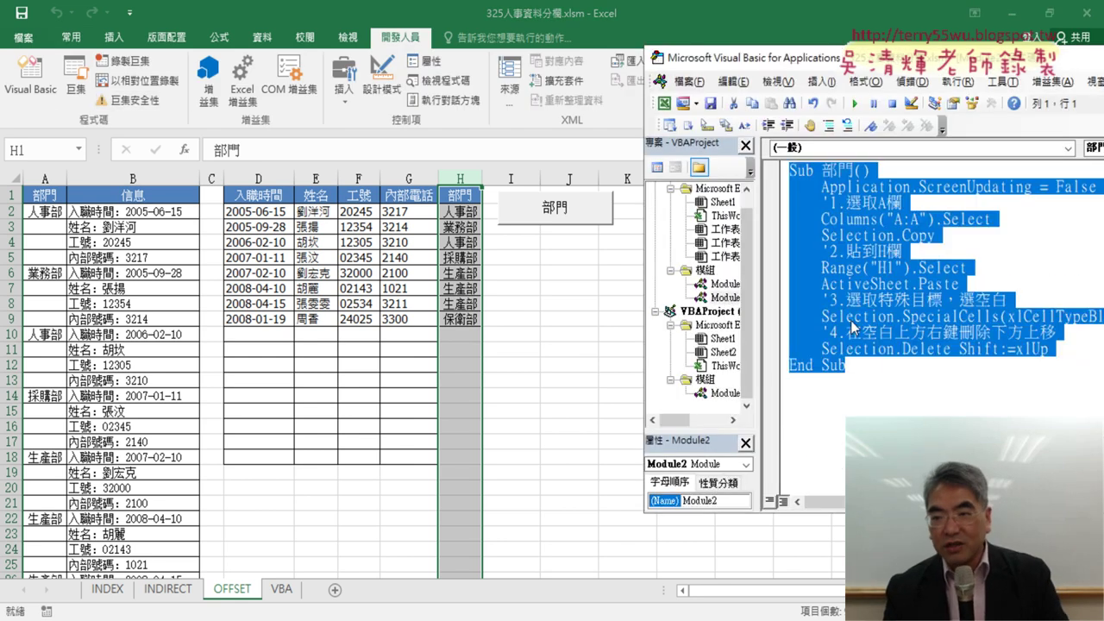
pyautogui.moveTo(856, 170); pyautogui.dragTo(788, 170)
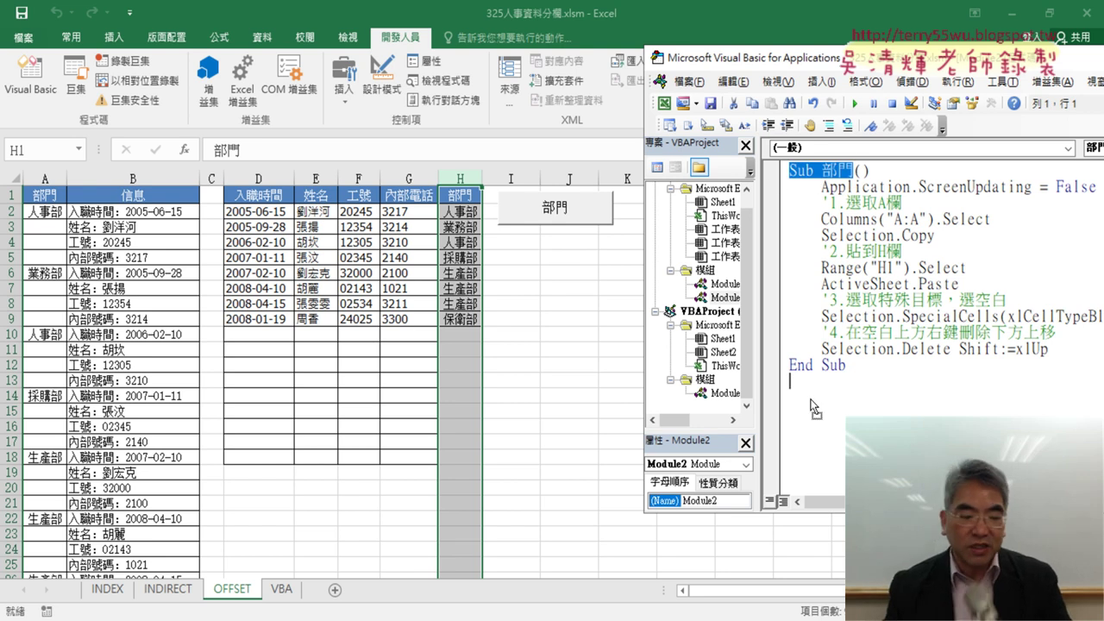
pyautogui.moveTo(814, 407); pyautogui.dragTo(811, 397)
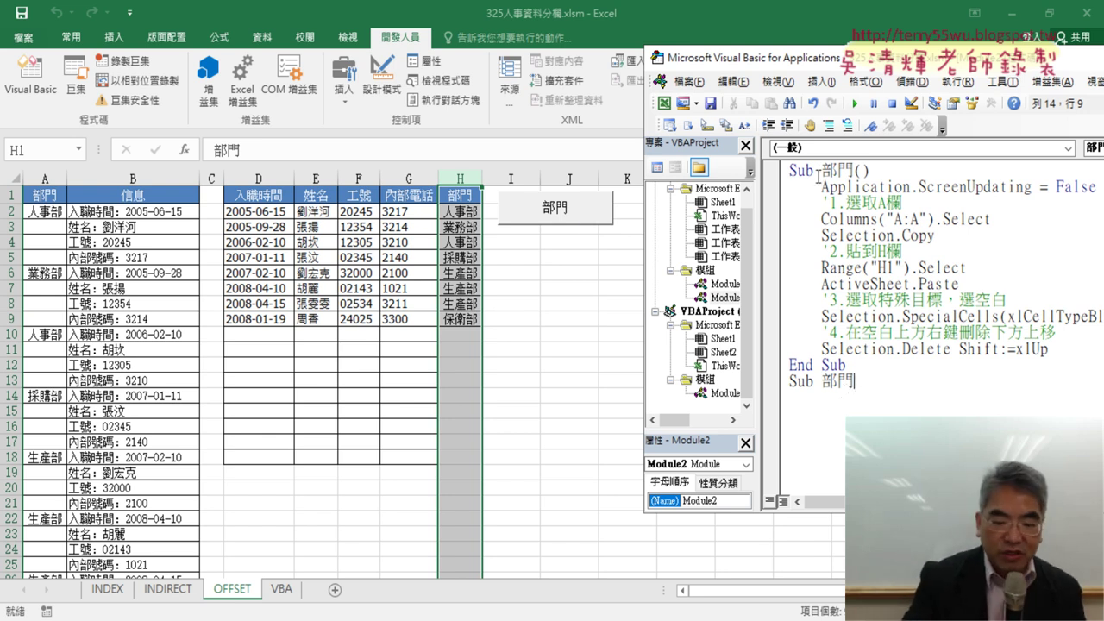
# Name the new procedure Sub 部門刪除() with its End Sub, and indent the empty body line
pyautogui.write('ㄕㄢ')
pyautogui.press('space')
pyautogui.write('ㄔ')
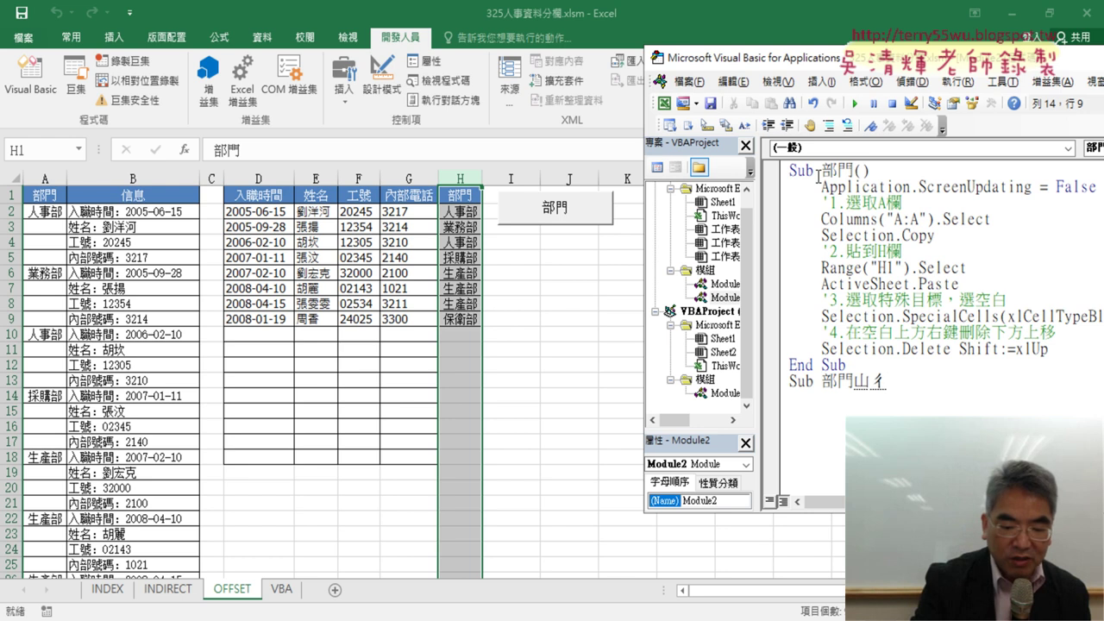
pyautogui.write('ㄨˊ')
pyautogui.press('Return')
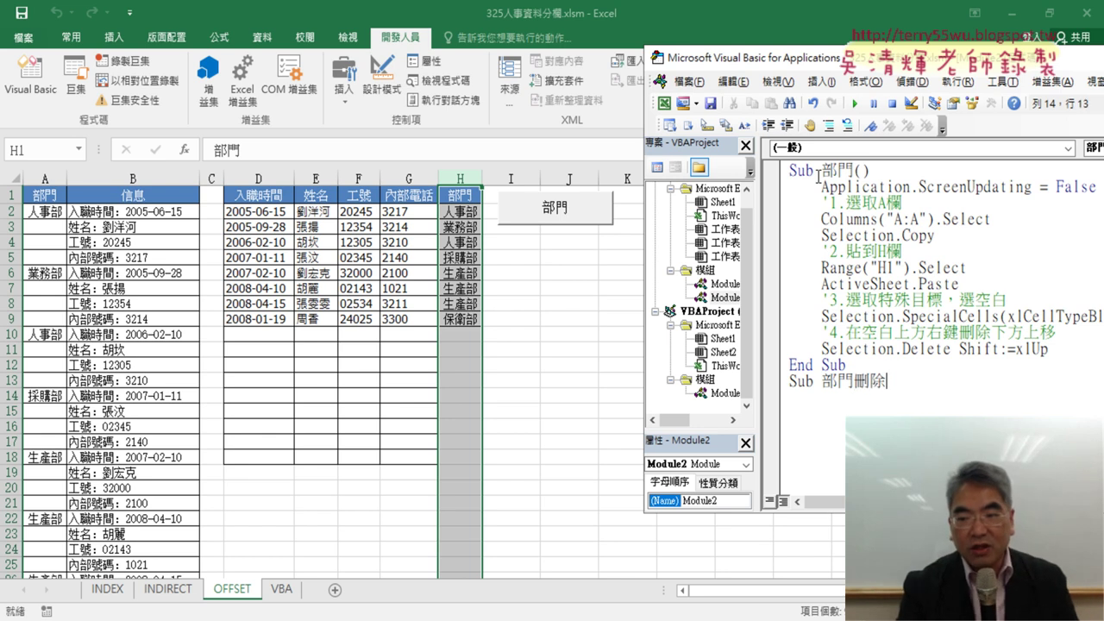
pyautogui.press('Return')
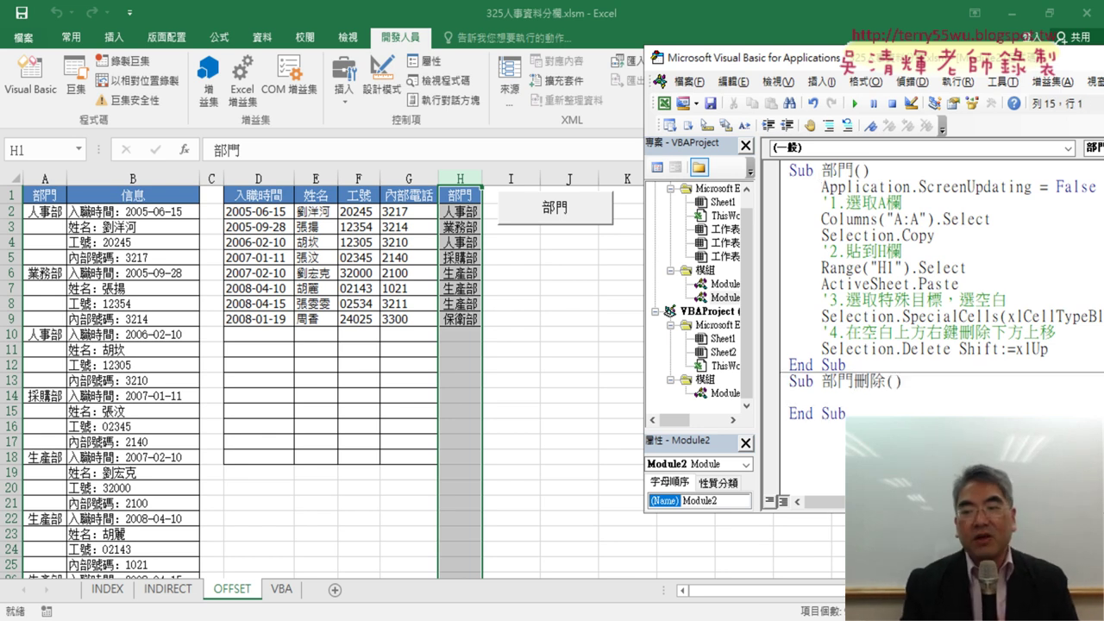
pyautogui.moveTo(887, 381); pyautogui.dragTo(854, 413)
pyautogui.click(889, 402)
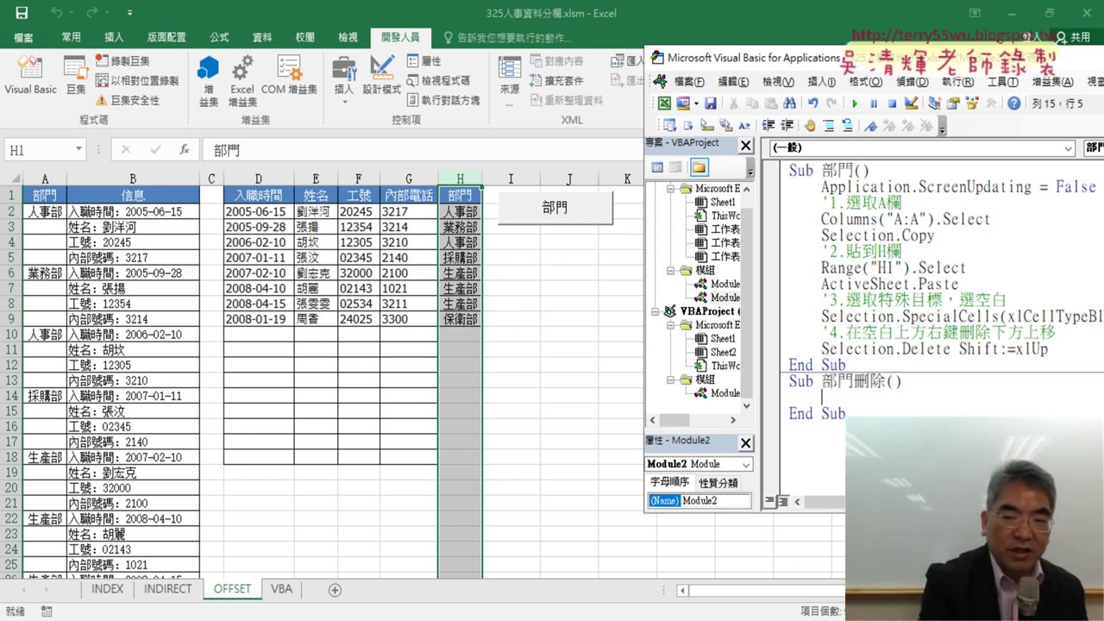
pyautogui.press('Tab')
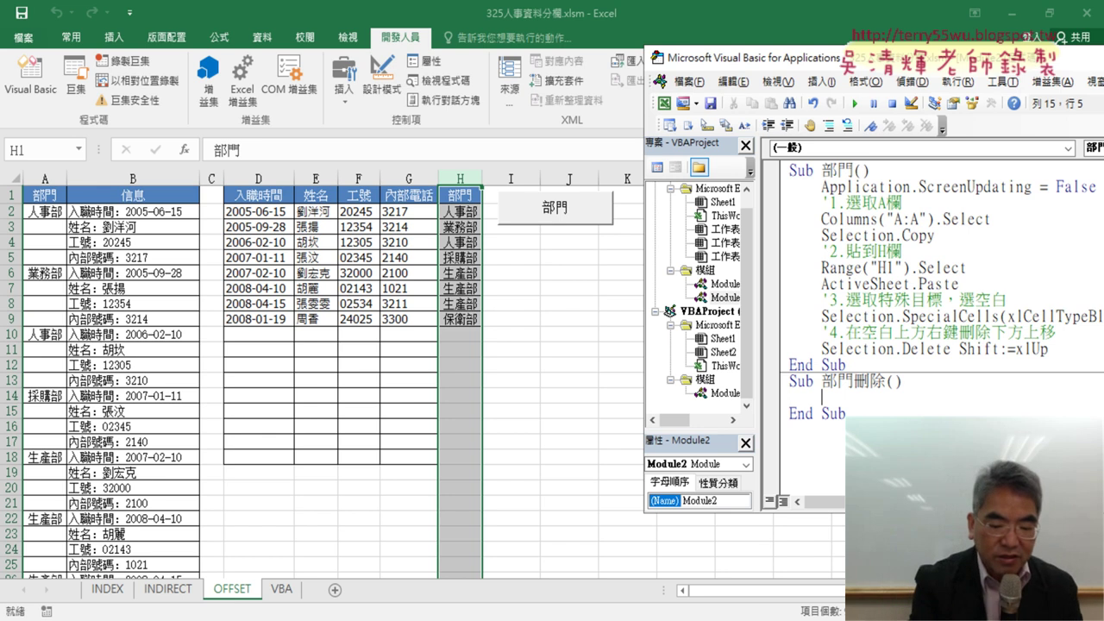
# Enter columns("H") as the 部門刪除 body line, keeping "H" after trying 8
pyautogui.write('T')
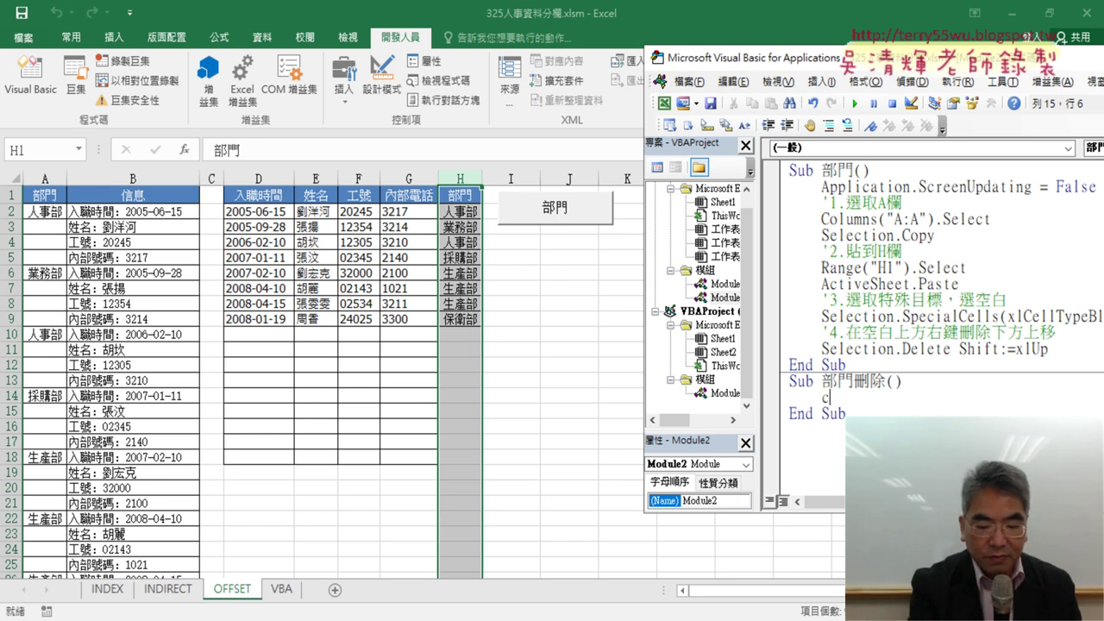
pyautogui.write('column')
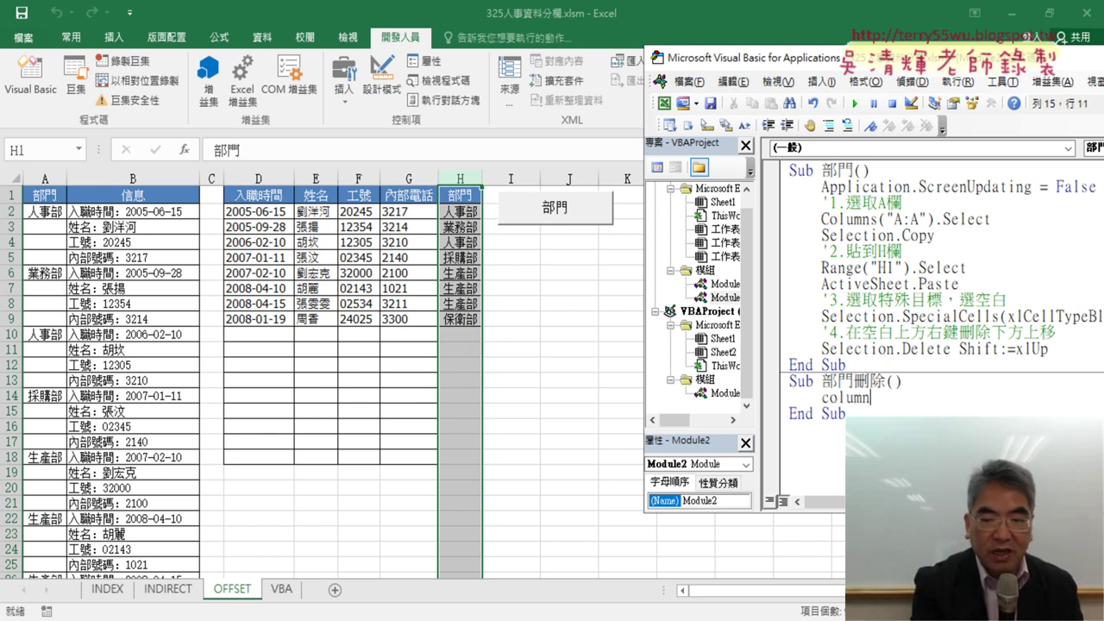
pyautogui.write('s')
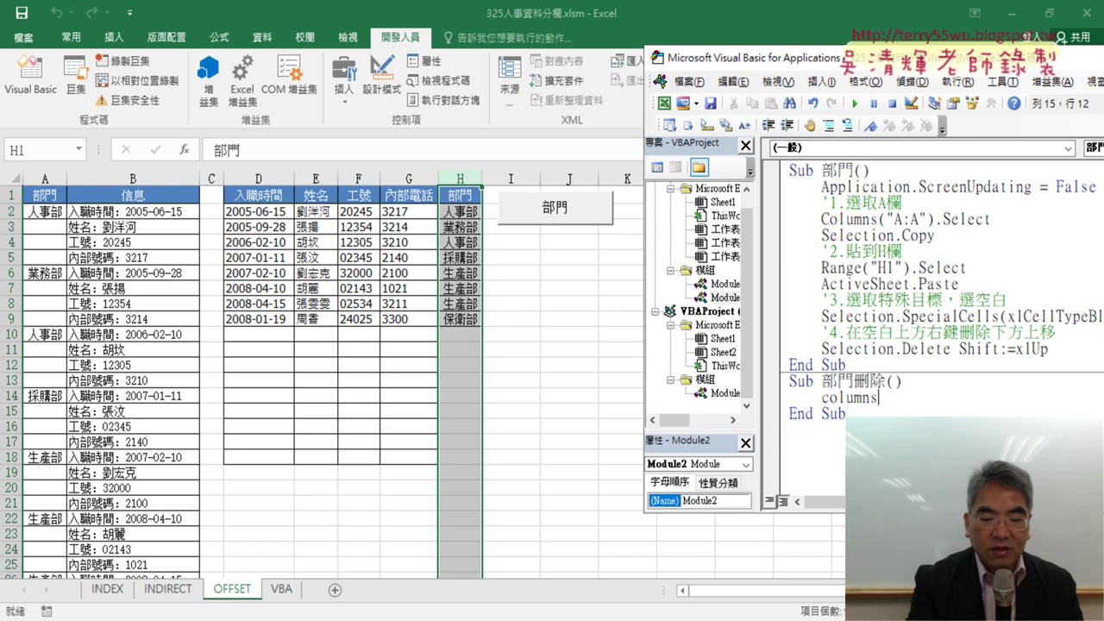
pyautogui.write('(')
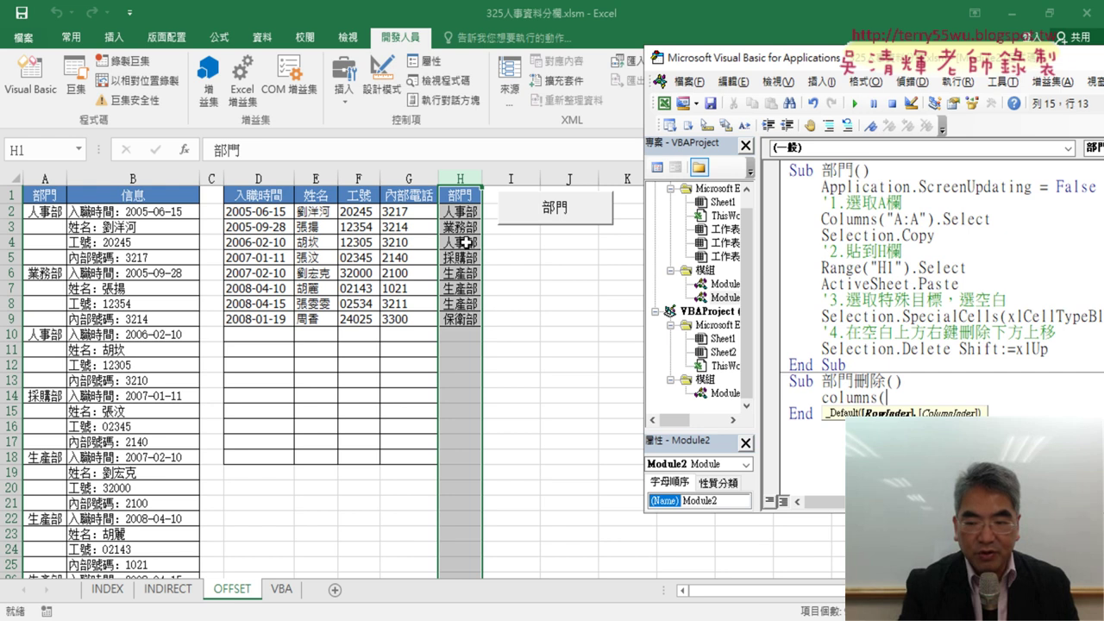
pyautogui.write('"H"')
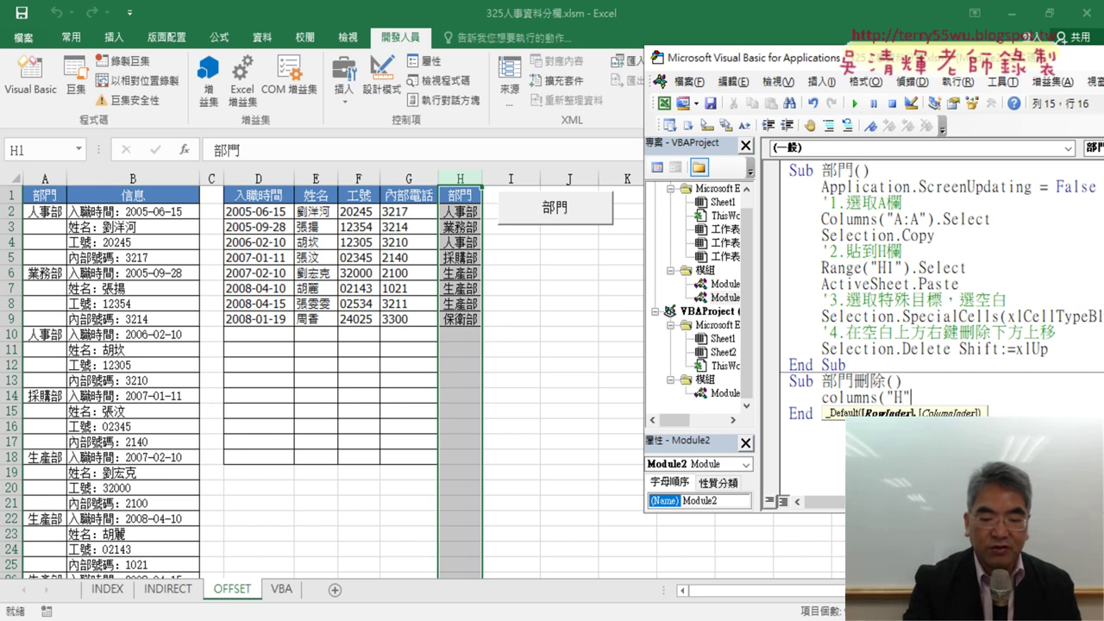
pyautogui.write(')')
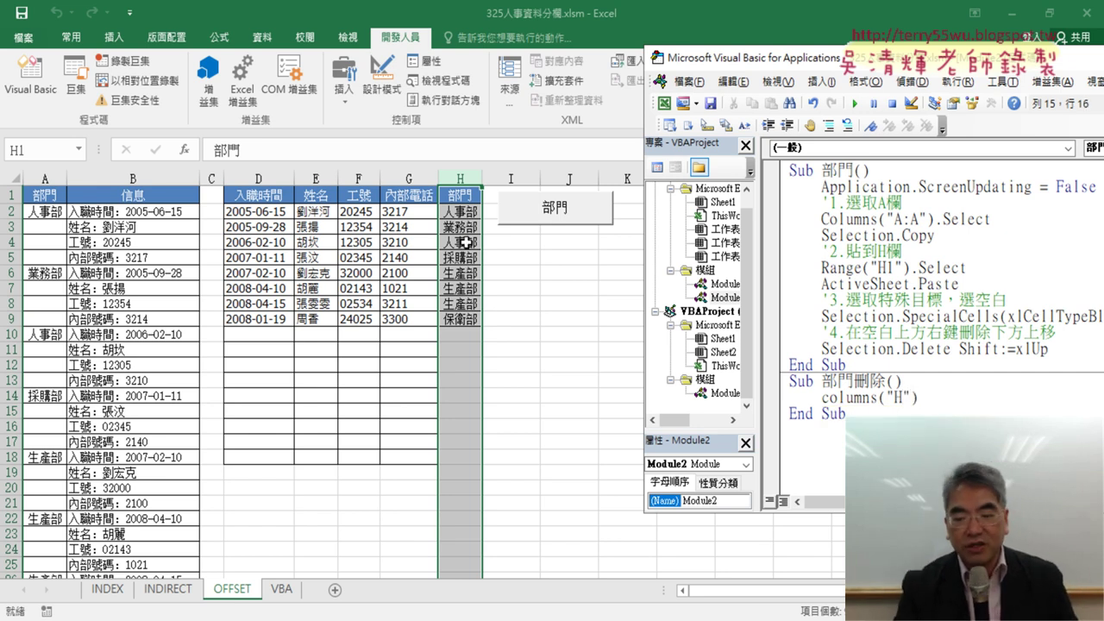
pyautogui.hotkey('shift', 'Left')
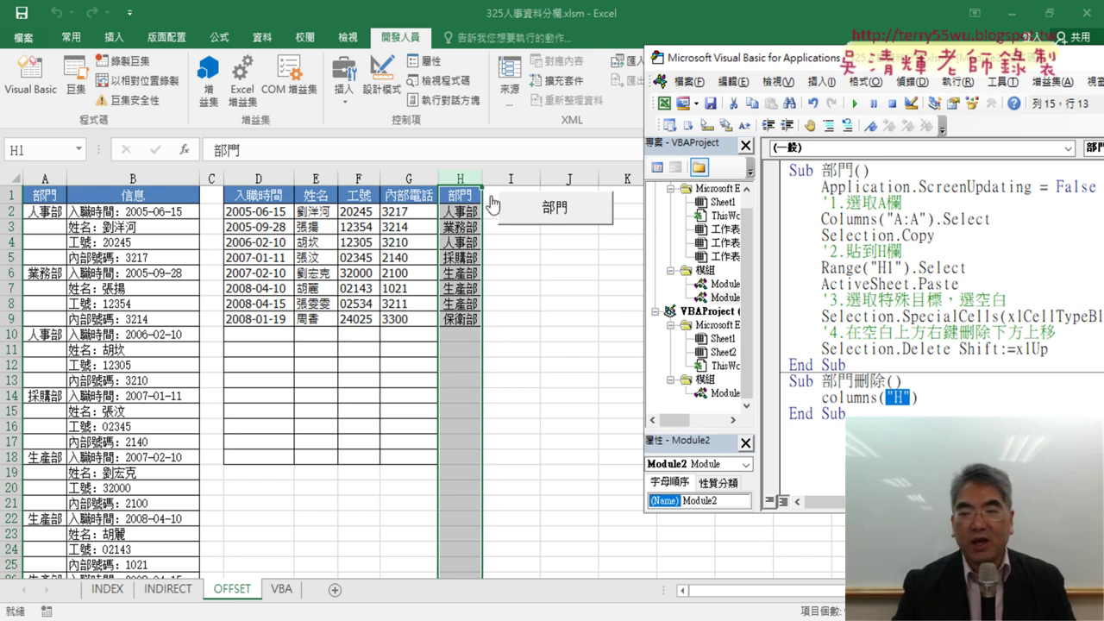
pyautogui.write('8')
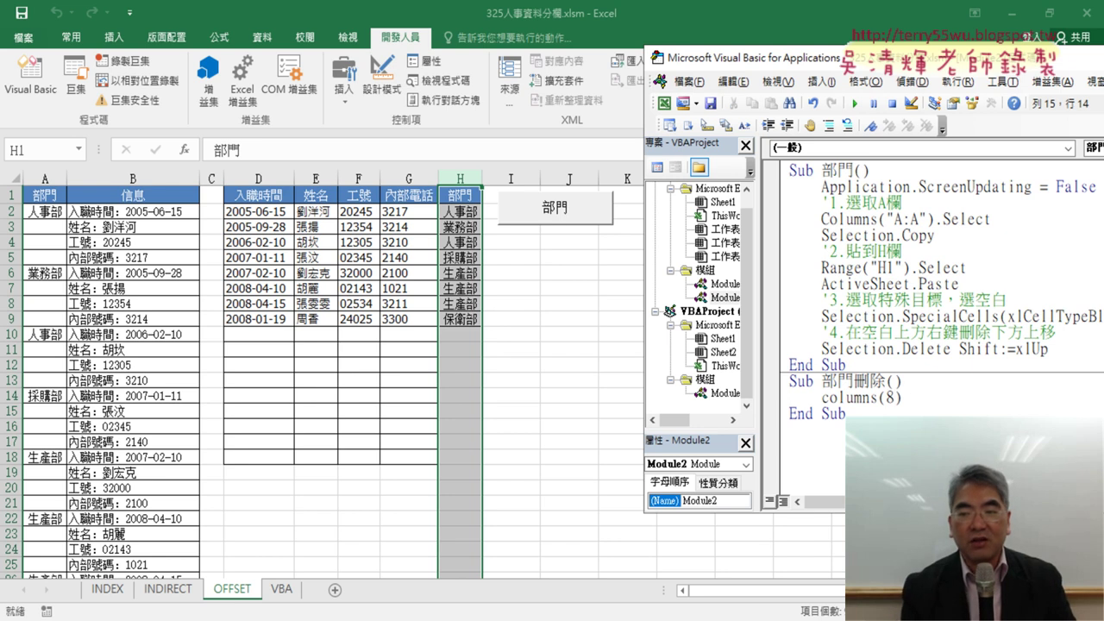
pyautogui.hotkey('ctrl', 'z')
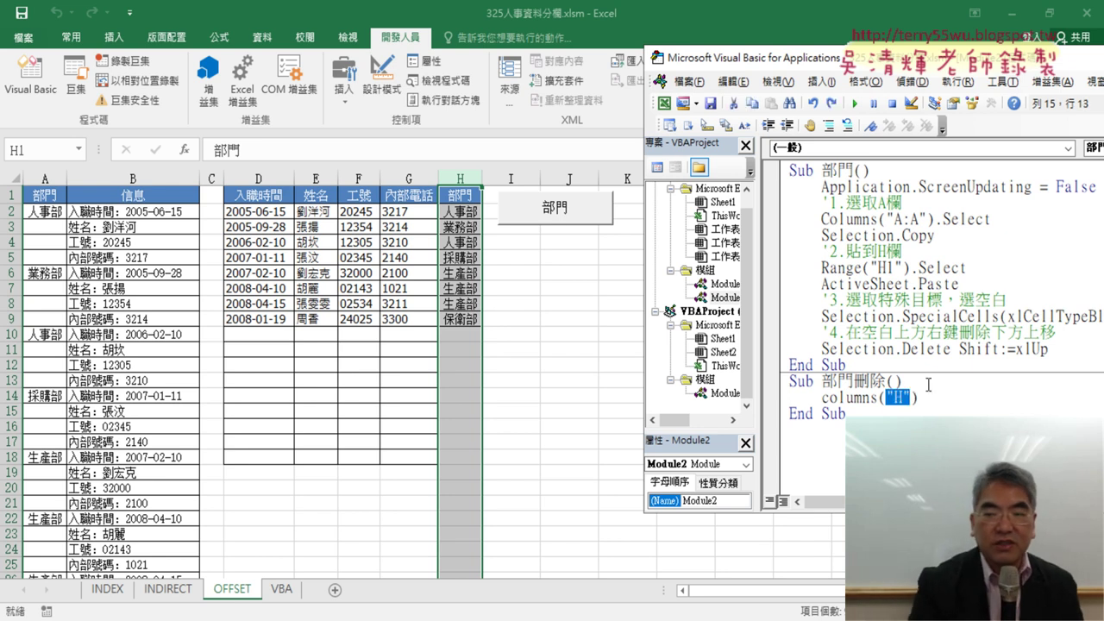
pyautogui.press('Right')
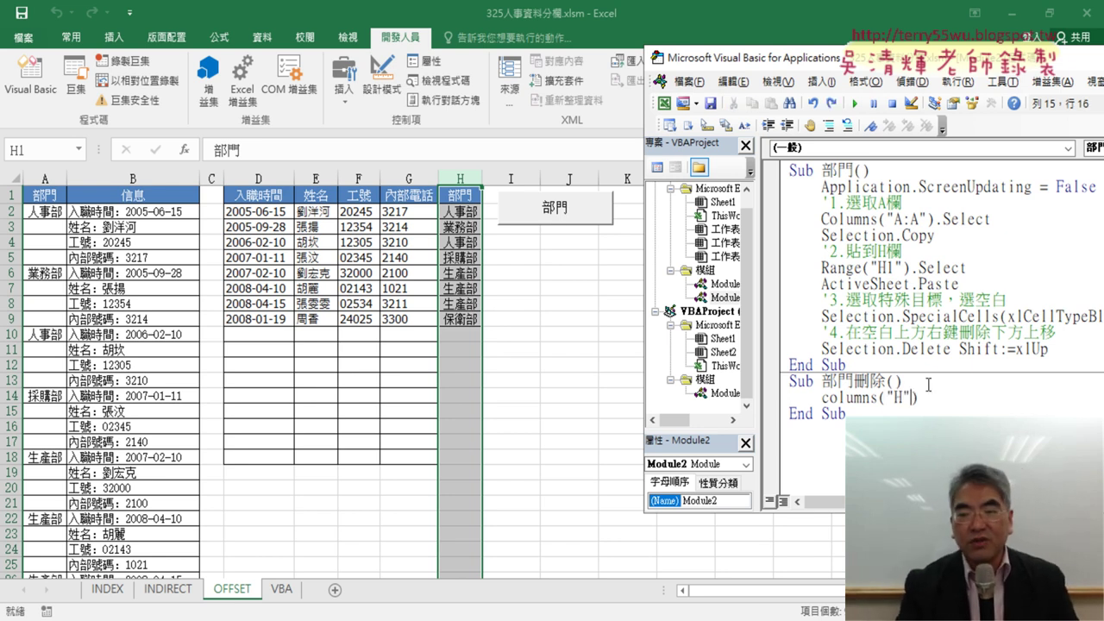
# Complete the 部門刪除 body line as Columns("H").Delete
pyautogui.write('.de')
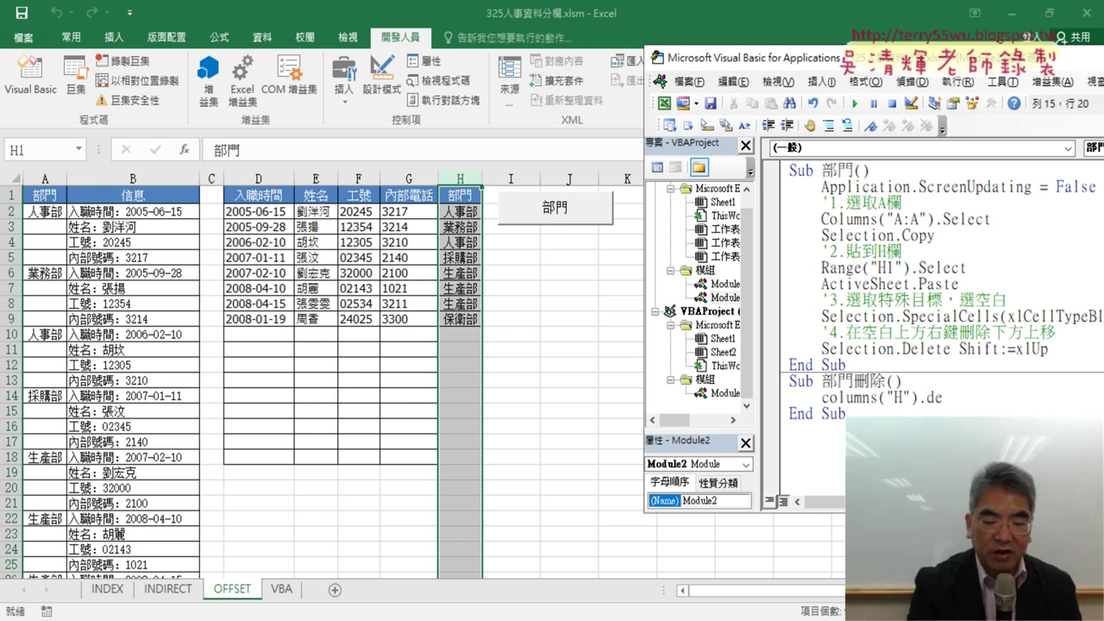
pyautogui.write('lete')
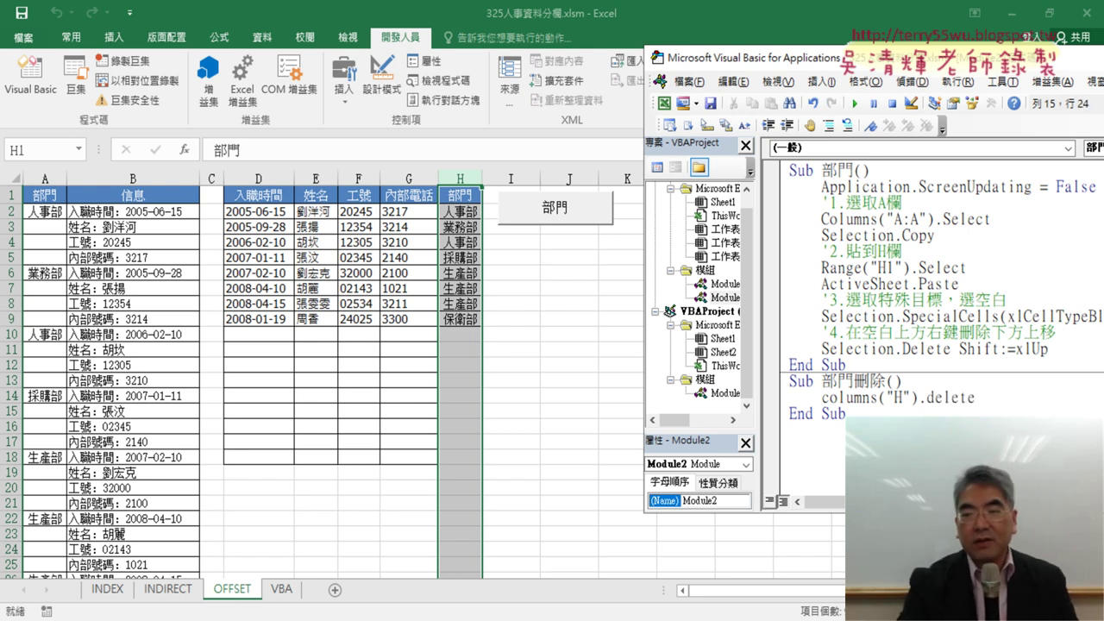
pyautogui.press('Down')
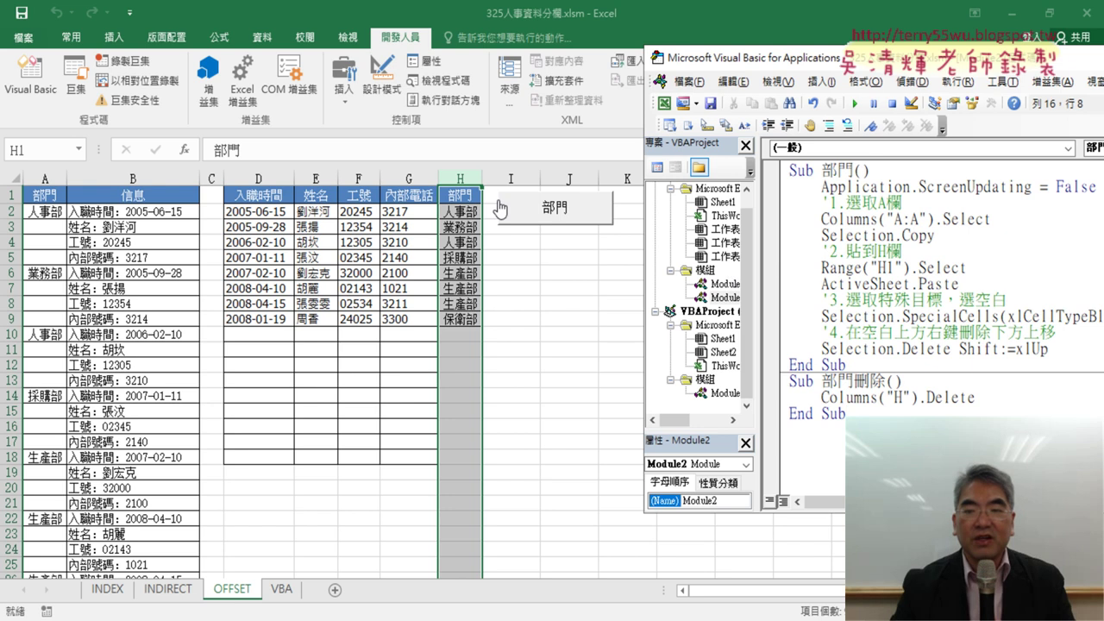
pyautogui.click(882, 399)
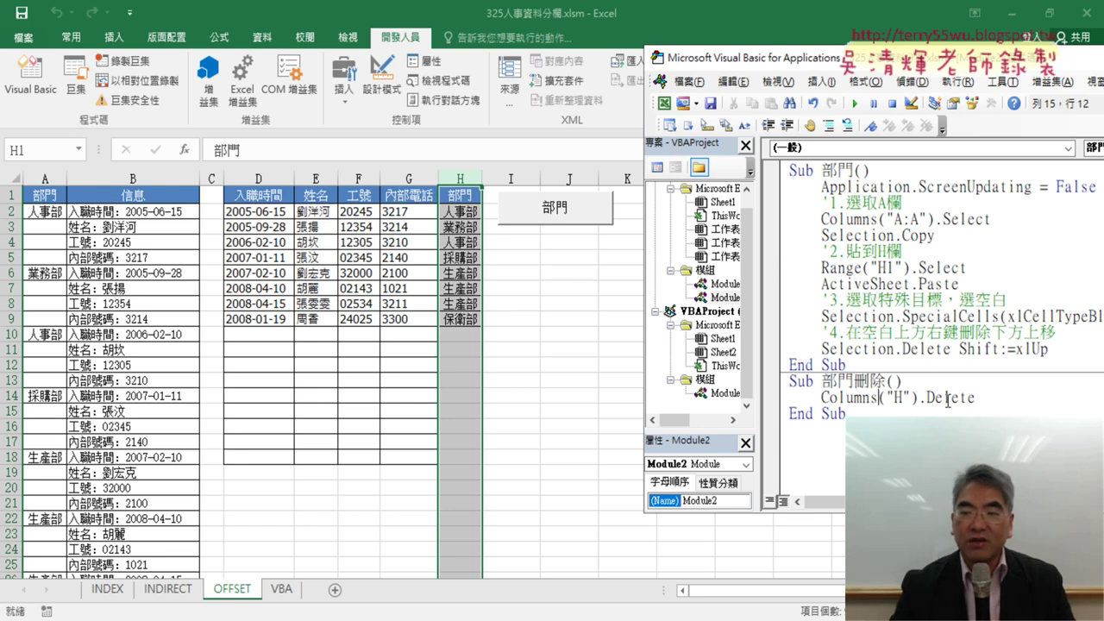
pyautogui.click(913, 397)
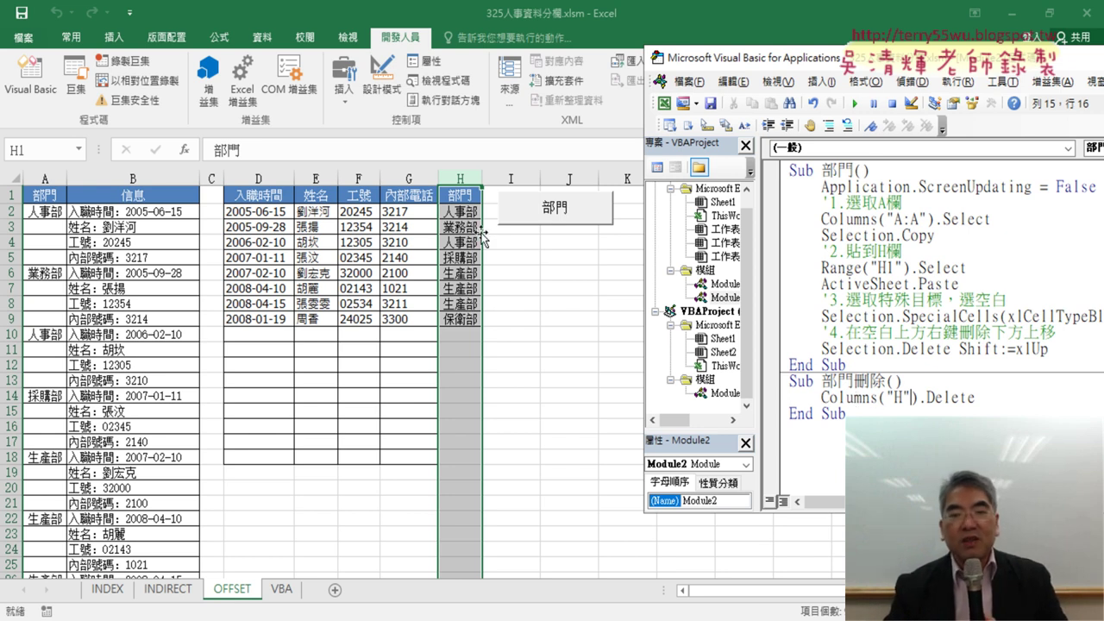
# Run 部門刪除 to clear column H, then run 部門 to refill the departments
pyautogui.click(960, 399)
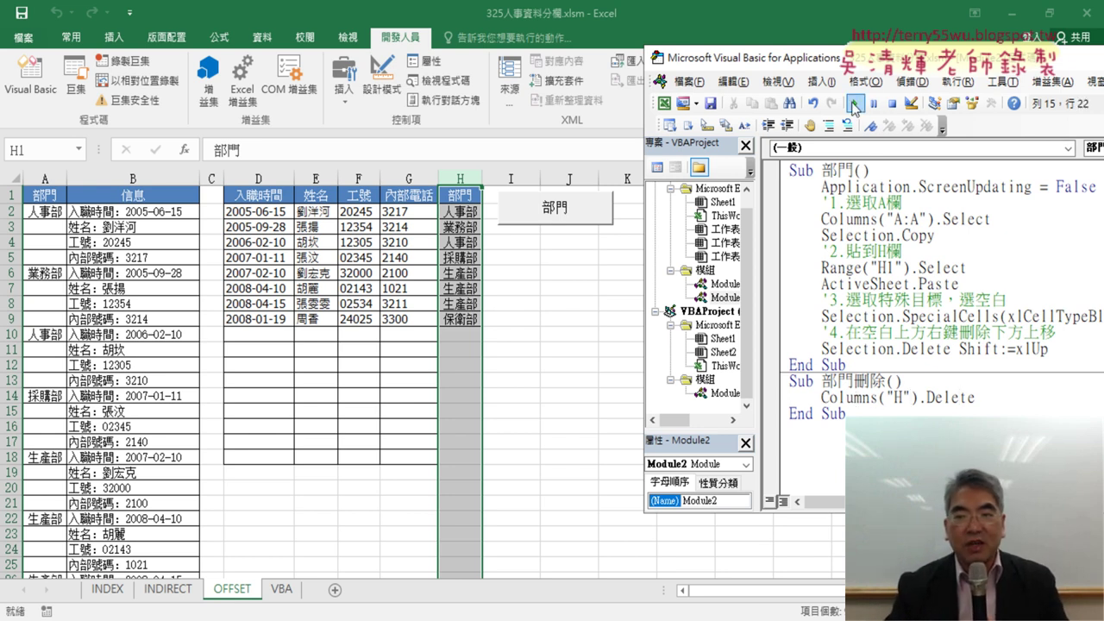
pyautogui.click(855, 104)
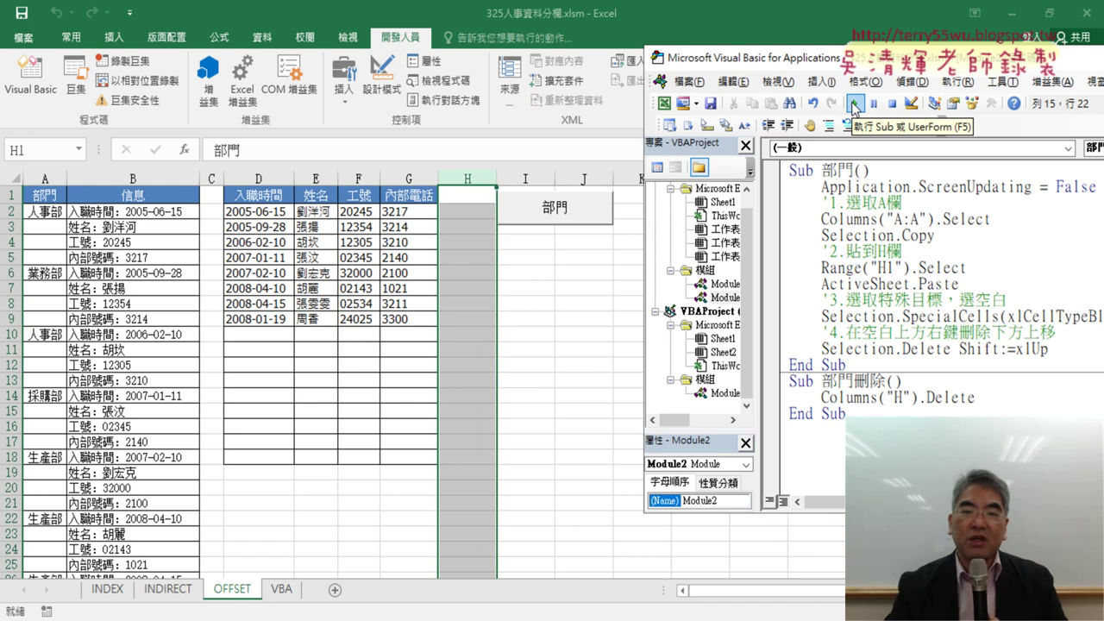
pyautogui.click(854, 252)
pyautogui.click(855, 105)
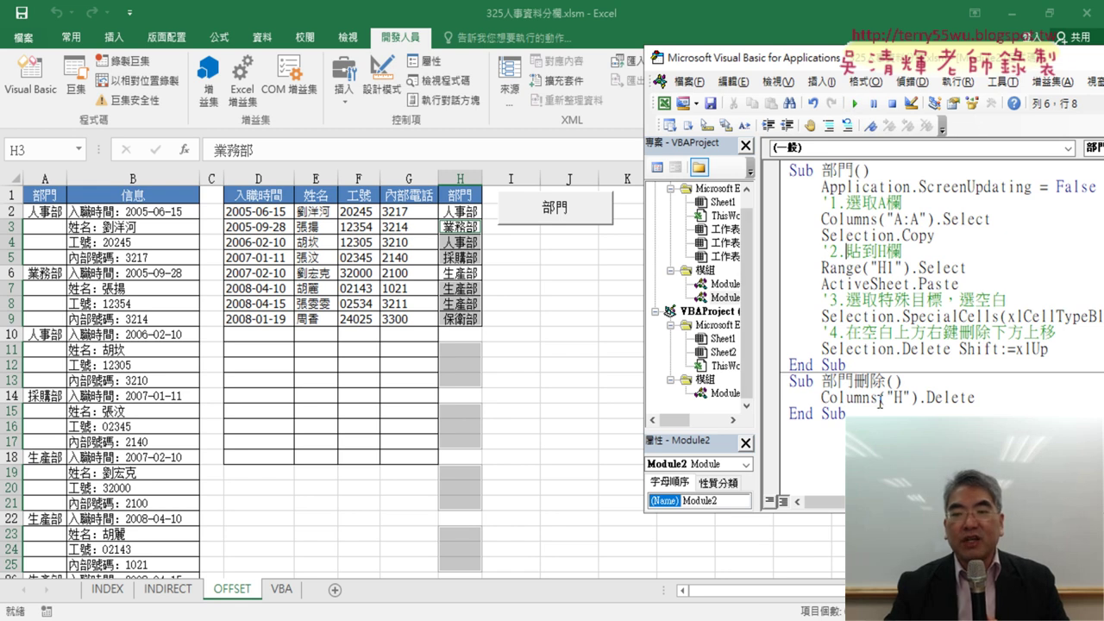
pyautogui.moveTo(791, 380); pyautogui.dragTo(913, 386)
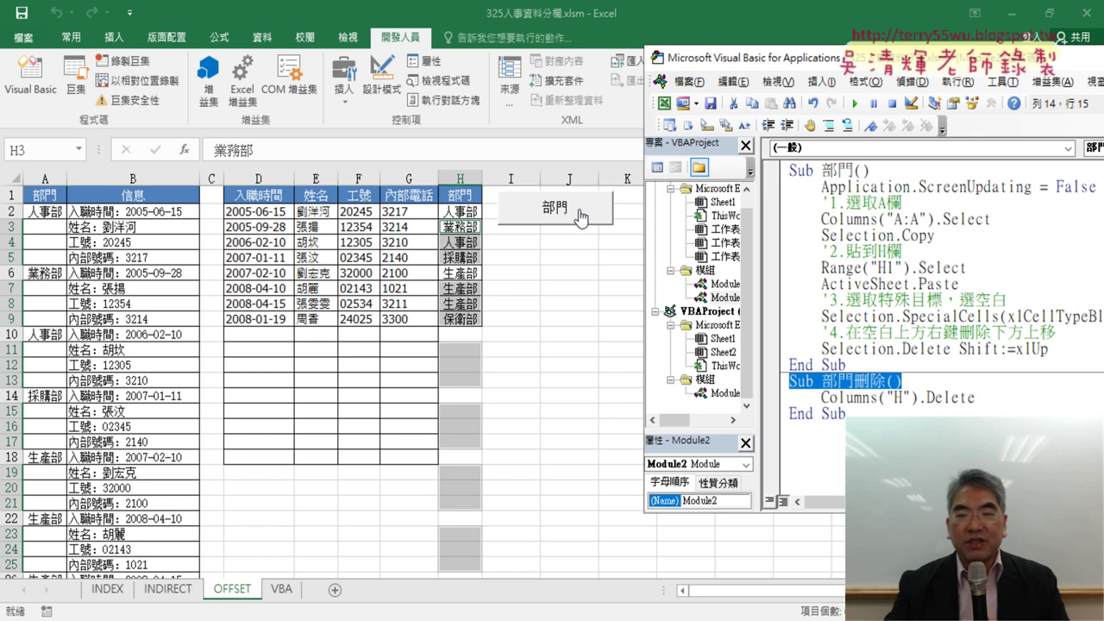
# Copy the 部門 button and paste the duplicate directly beneath the original
pyautogui.rightClick(535, 217)
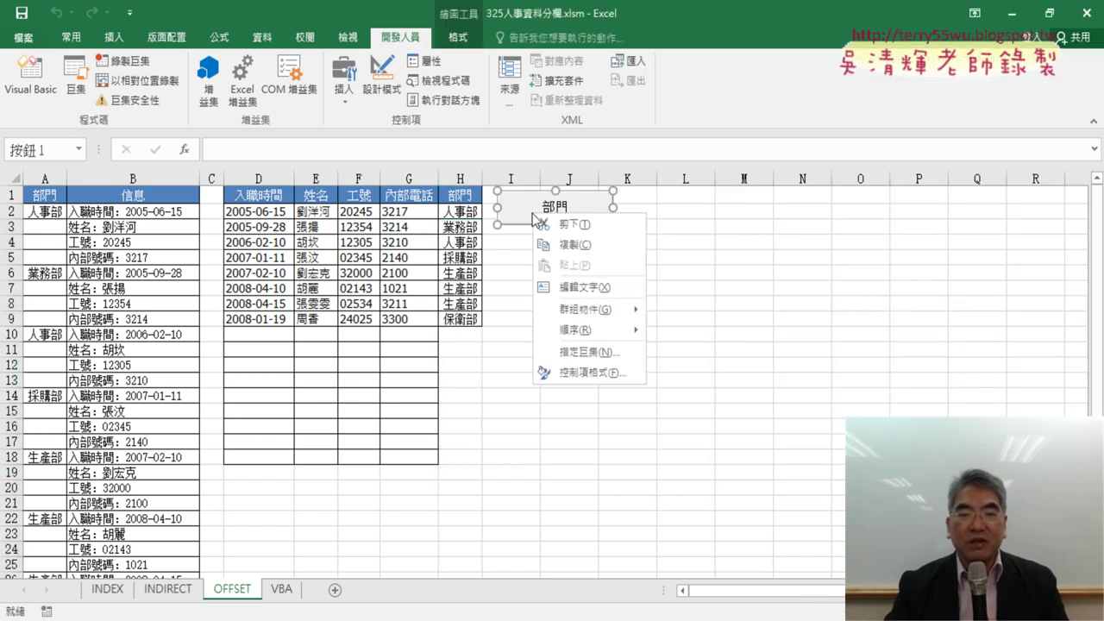
pyautogui.click(563, 248)
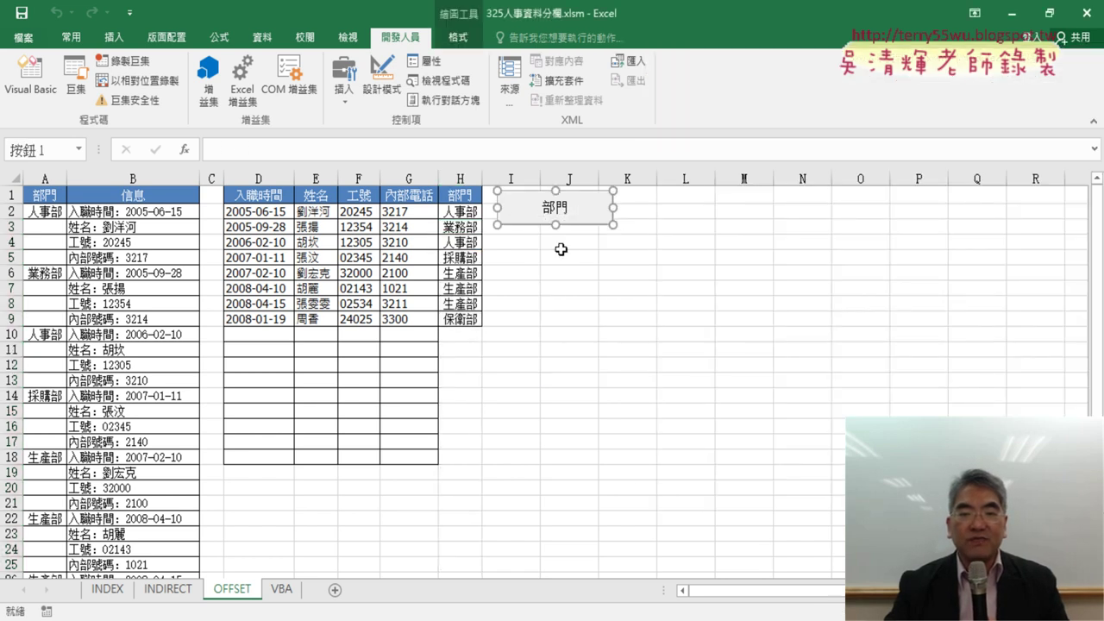
pyautogui.click(509, 241)
pyautogui.hotkey('ctrl', 'v')
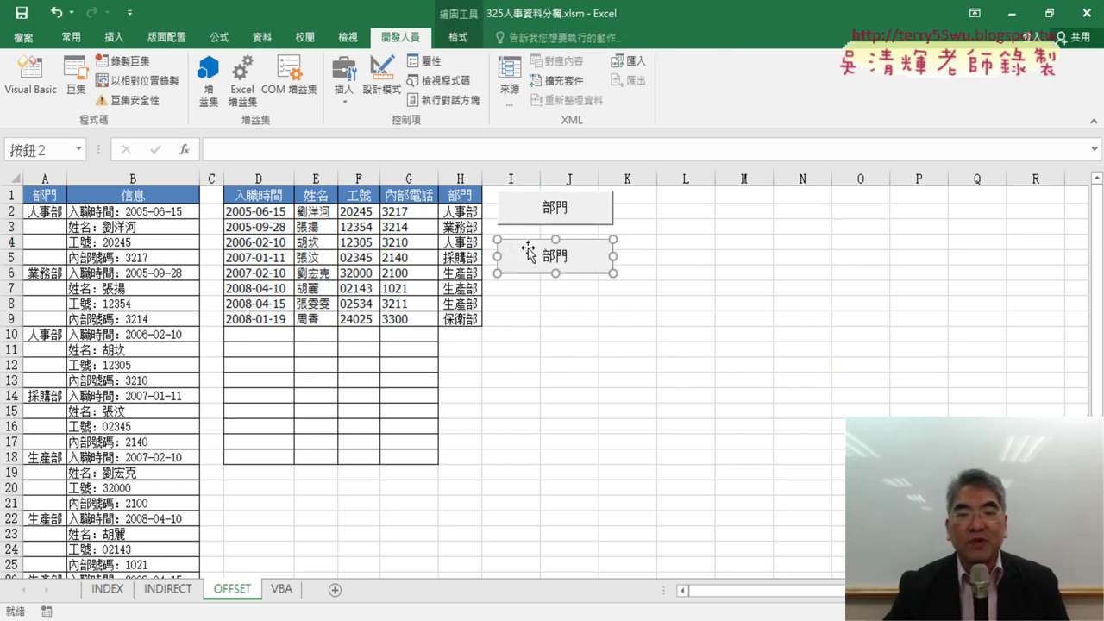
pyautogui.moveTo(511, 247); pyautogui.dragTo(528, 243)
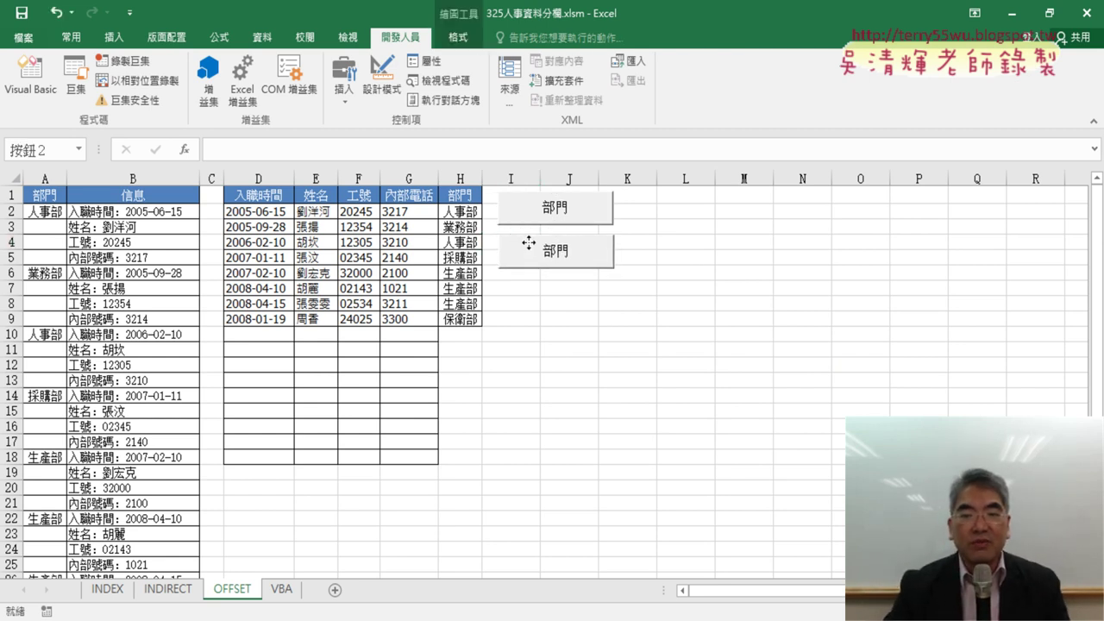
pyautogui.click(682, 269)
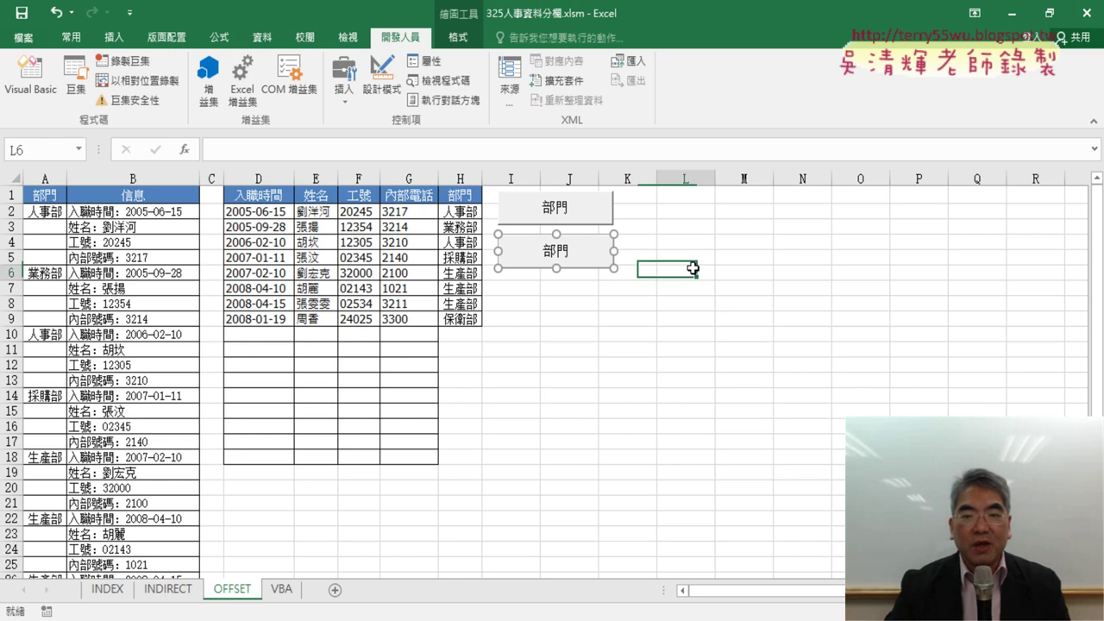
pyautogui.rightClick(555, 217)
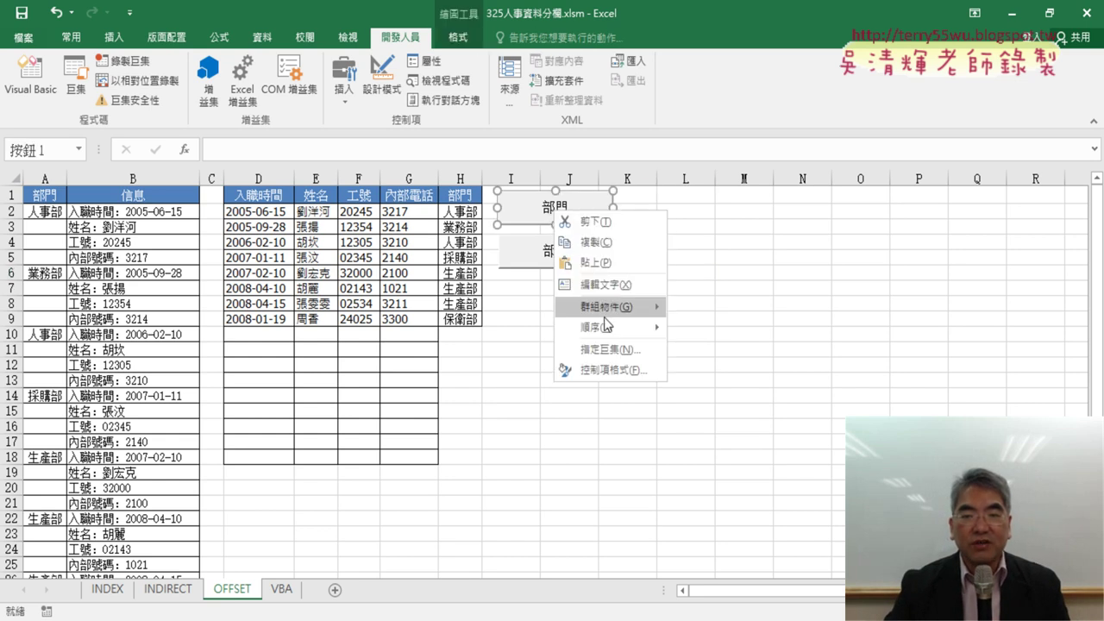
pyautogui.press('Escape')
pyautogui.rightClick(551, 254)
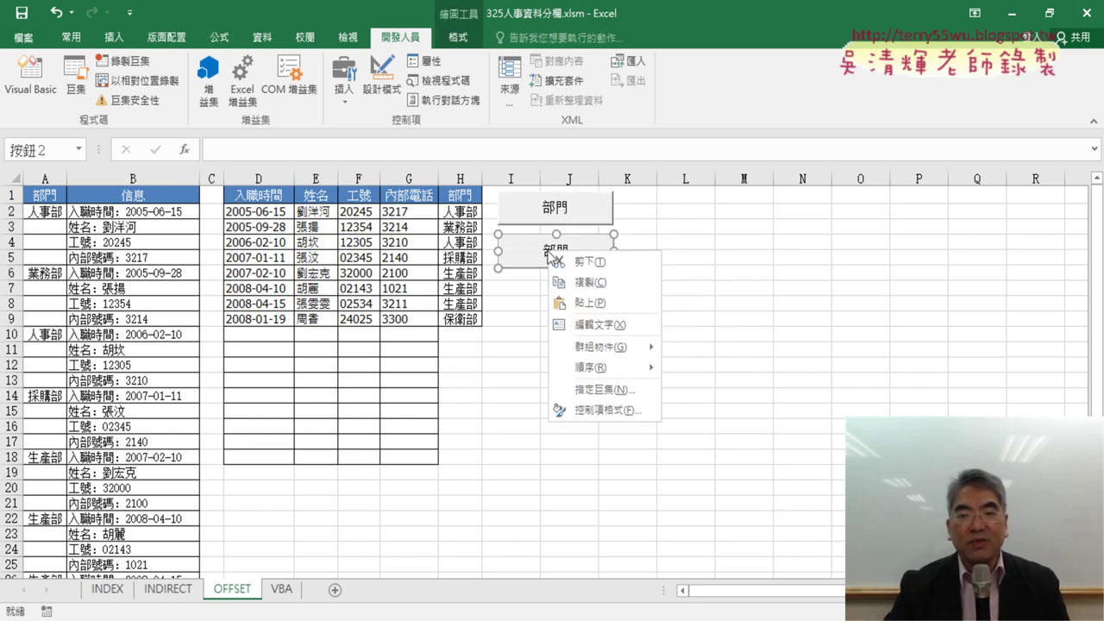
# Link the copied button to the 部門刪除 macro via 指定巨集 and change its caption to 部門刪除
pyautogui.click(606, 390)
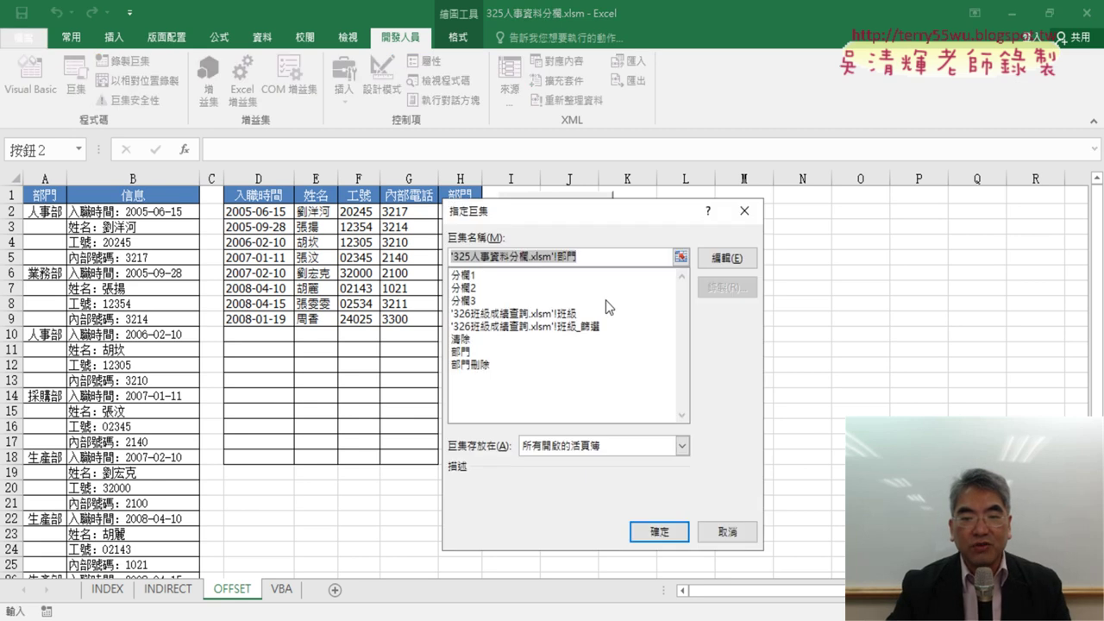
pyautogui.moveTo(823, 213); pyautogui.dragTo(796, 188)
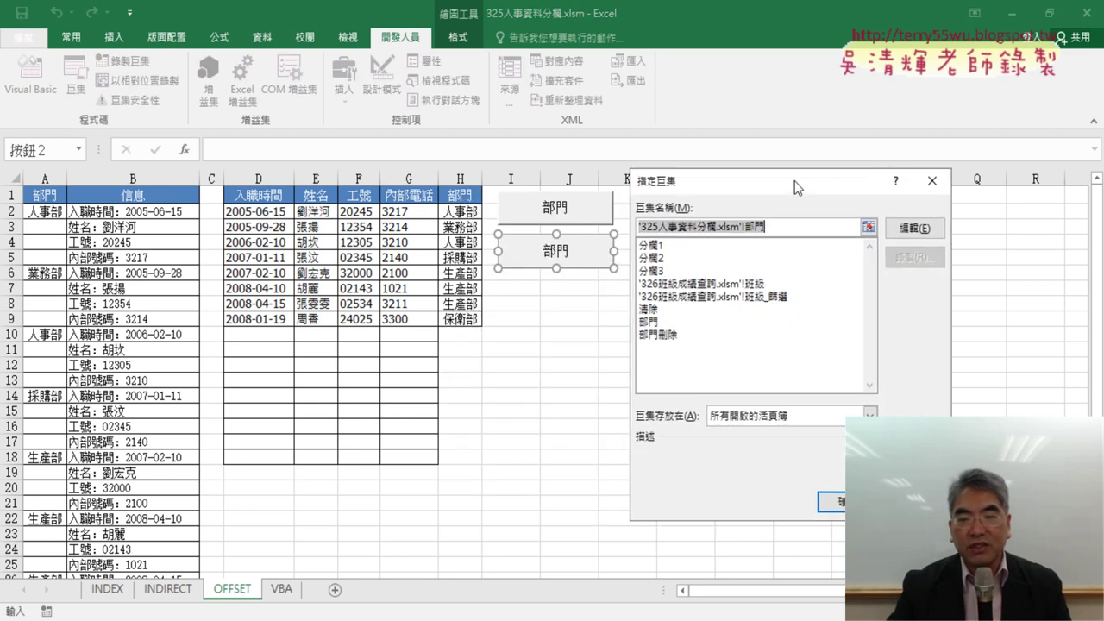
pyautogui.click(670, 335)
pyautogui.rightClick(662, 228)
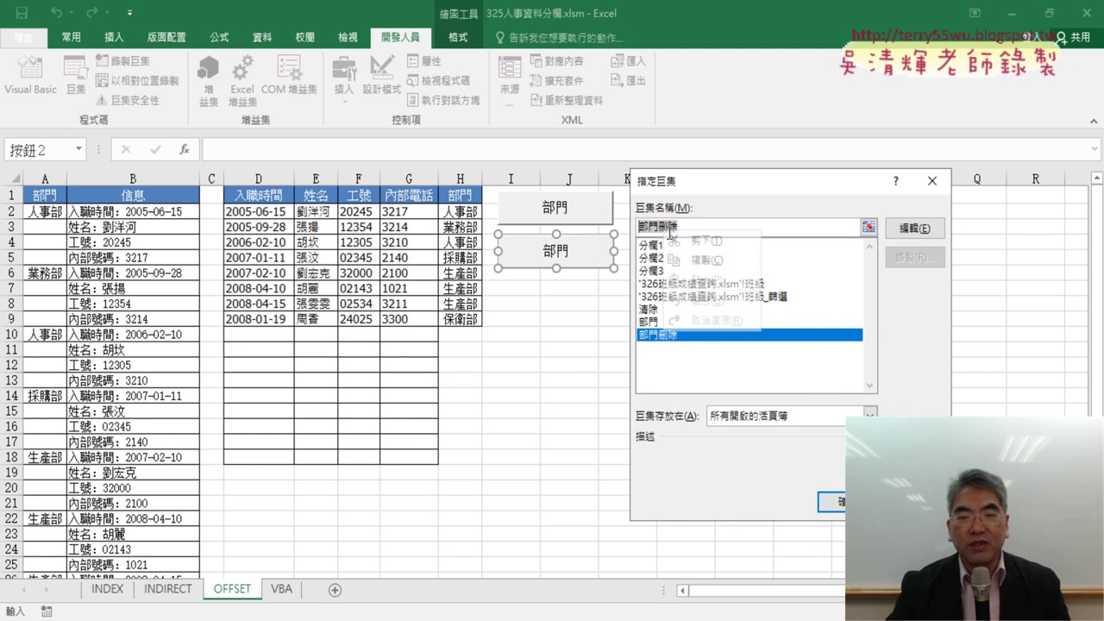
pyautogui.click(716, 321)
pyautogui.click(832, 502)
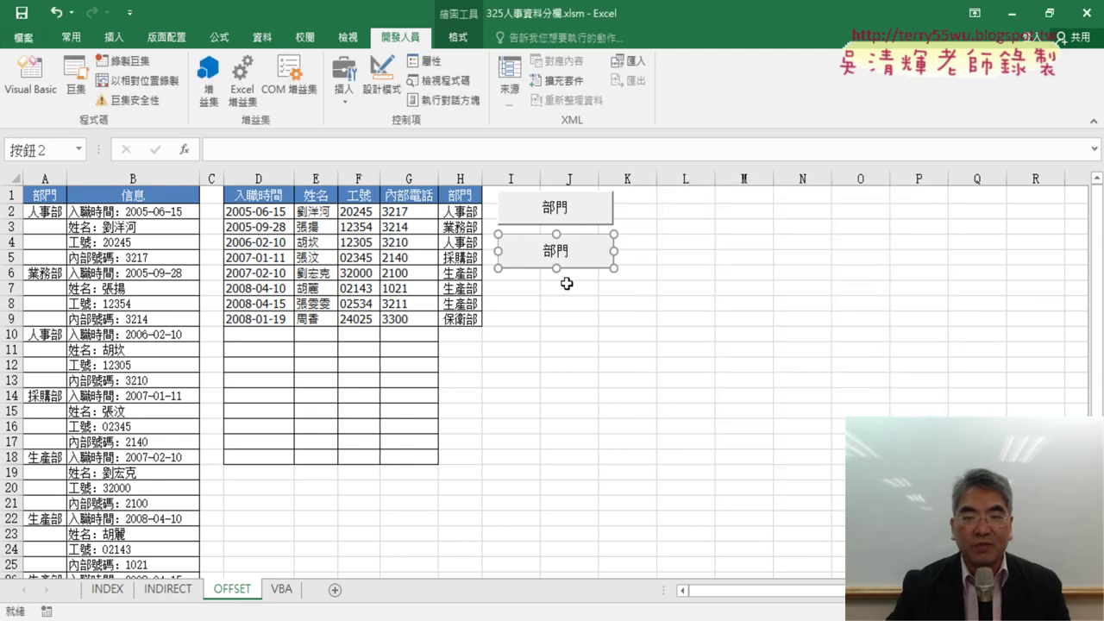
pyautogui.write('刪除')
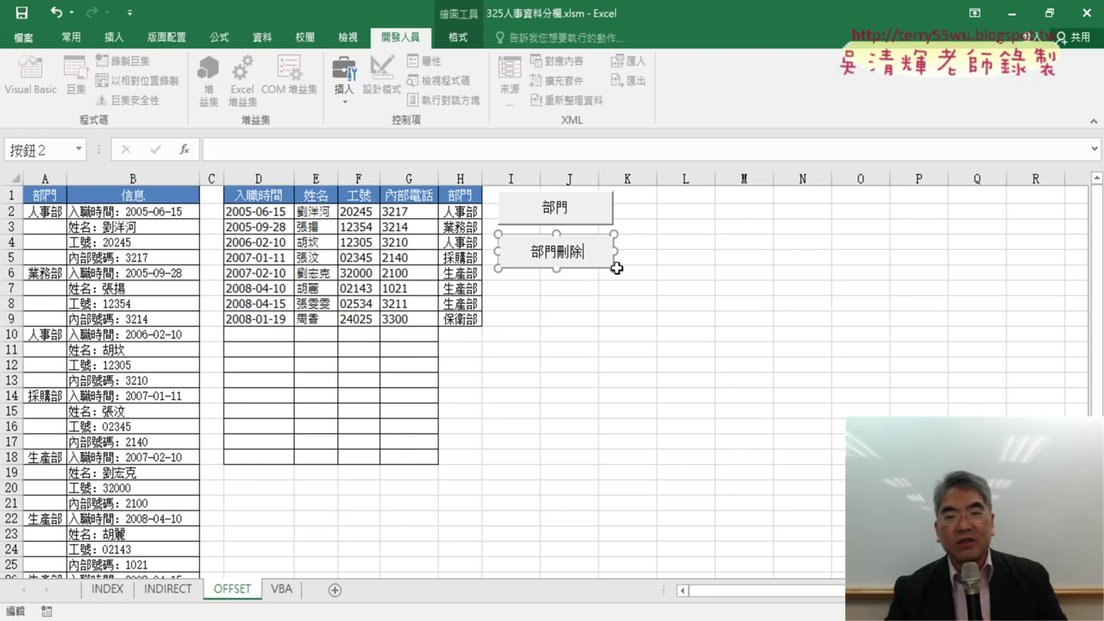
pyautogui.click(728, 288)
# Click the 部門 and 部門刪除 buttons alternately several times, ending with column H empty
pyautogui.click(574, 255)
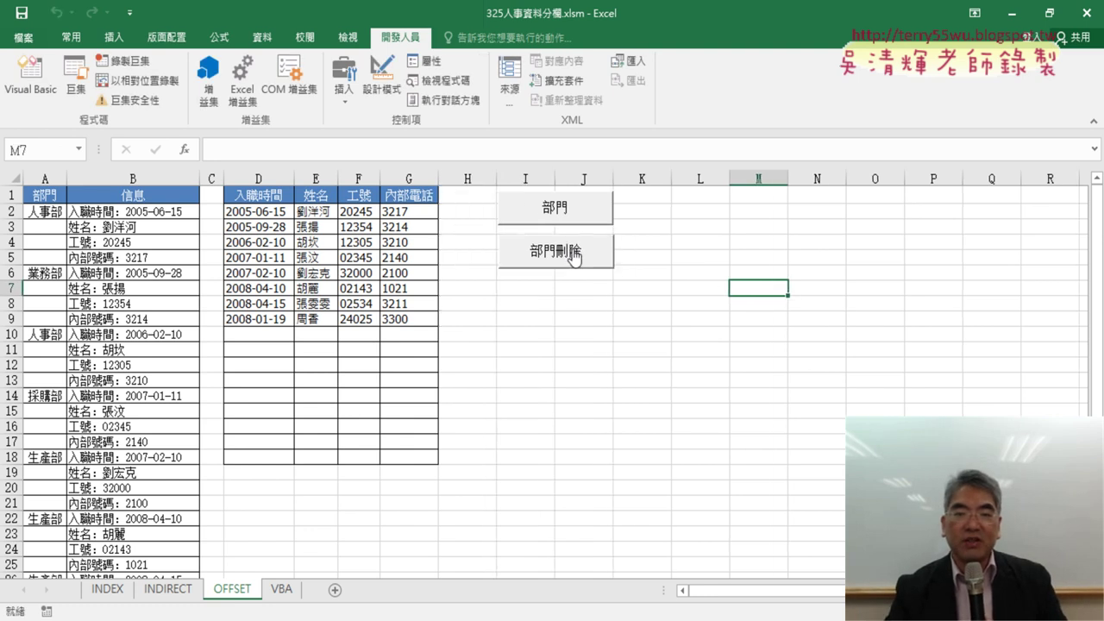
pyautogui.click(572, 217)
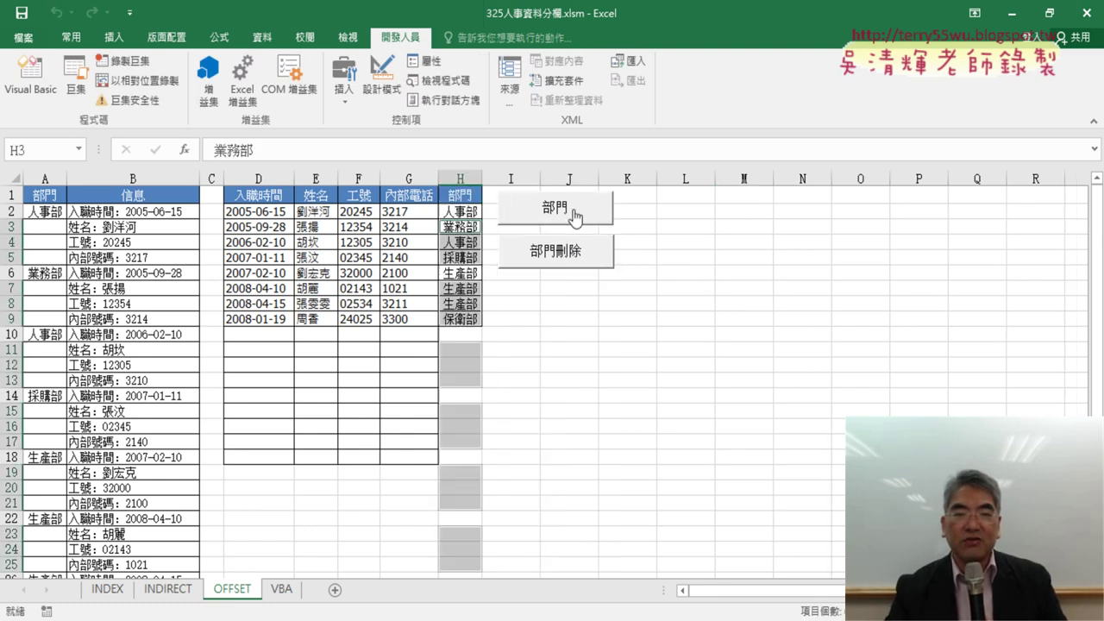
pyautogui.click(575, 255)
pyautogui.click(576, 224)
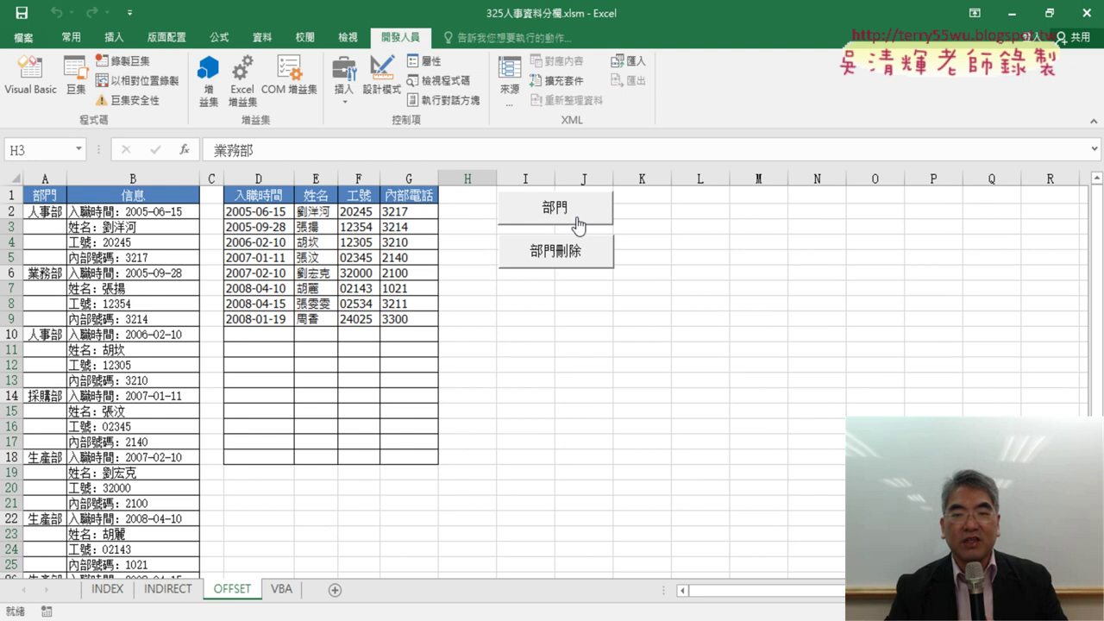
pyautogui.click(569, 250)
pyautogui.click(574, 216)
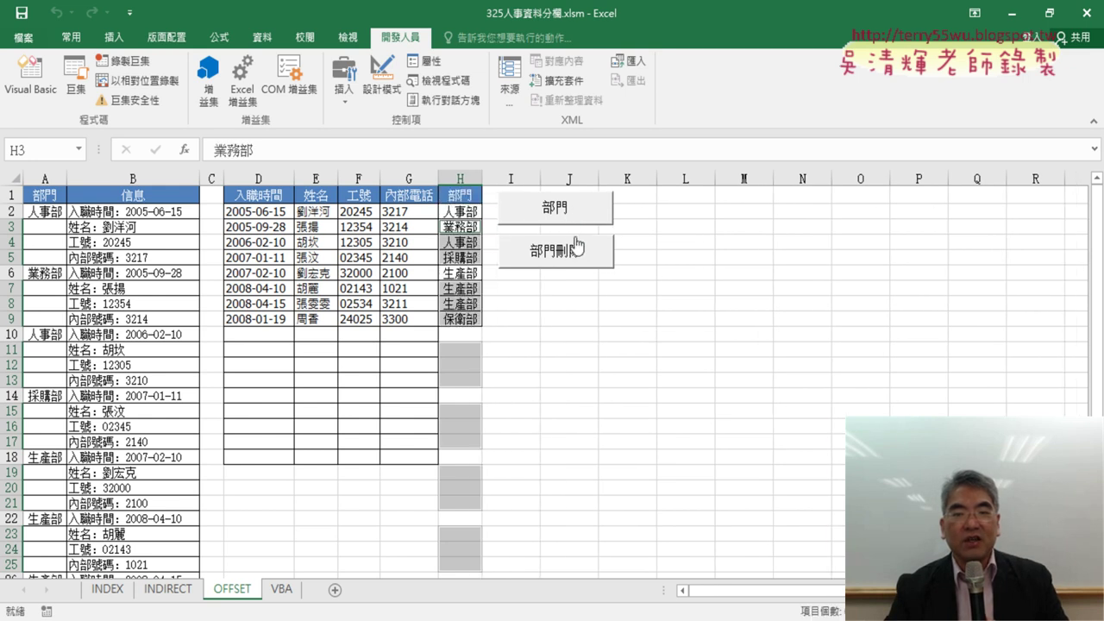
pyautogui.click(574, 250)
pyautogui.click(511, 258)
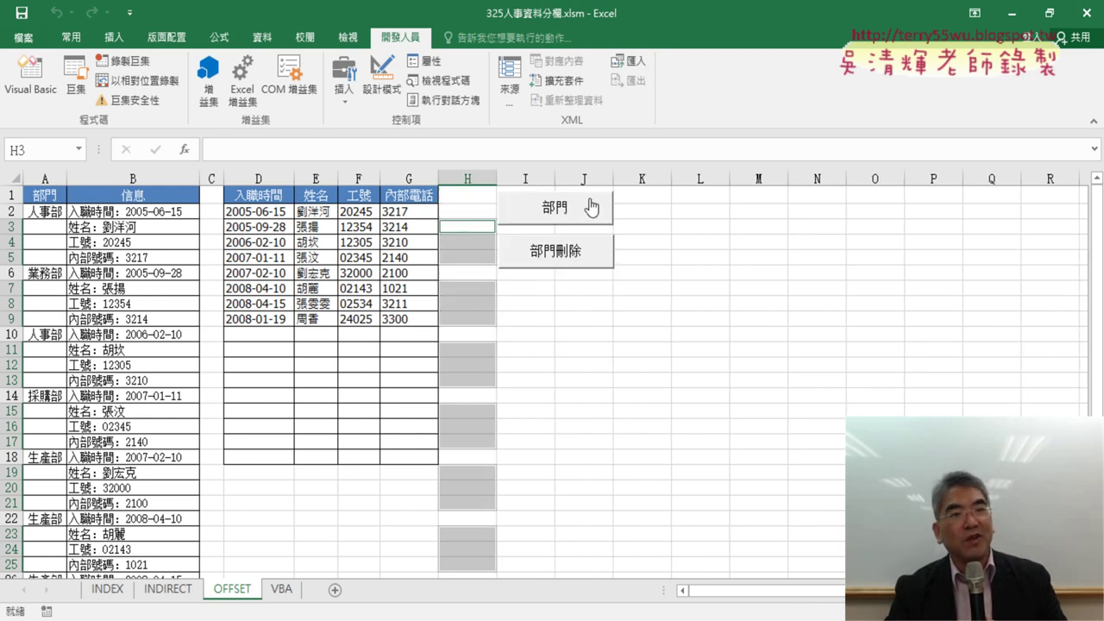
pyautogui.click(592, 207)
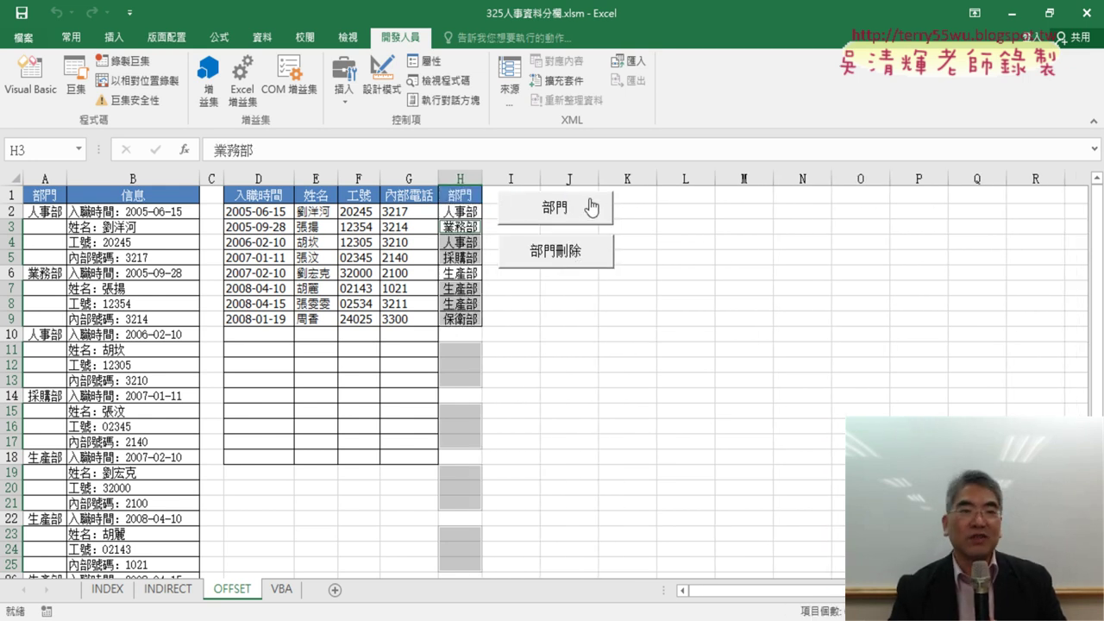
pyautogui.click(583, 257)
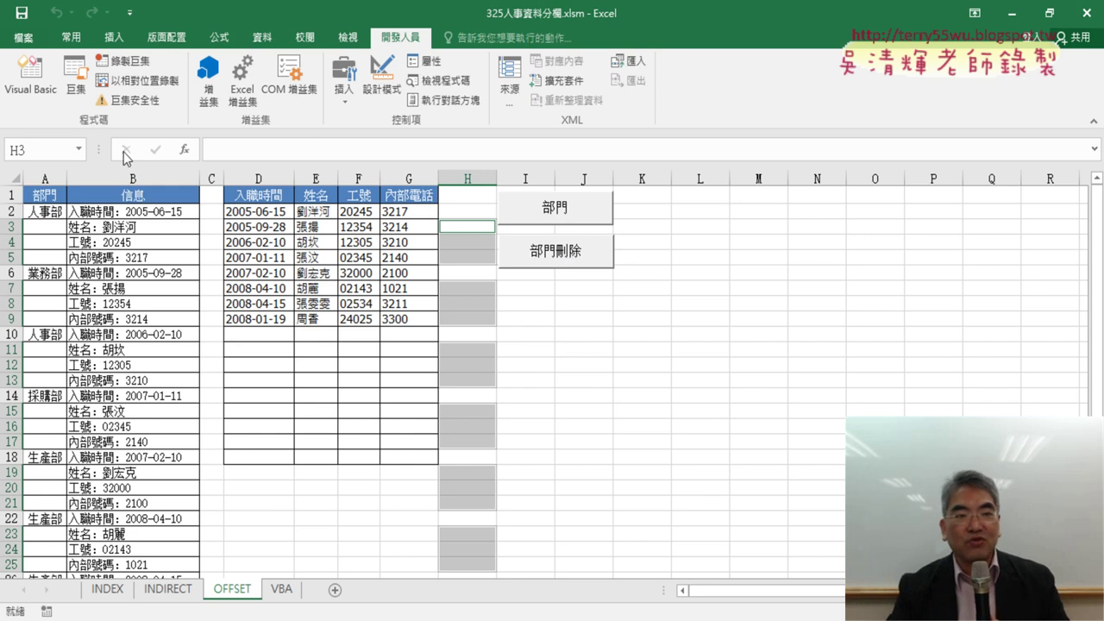
pyautogui.click(30, 90)
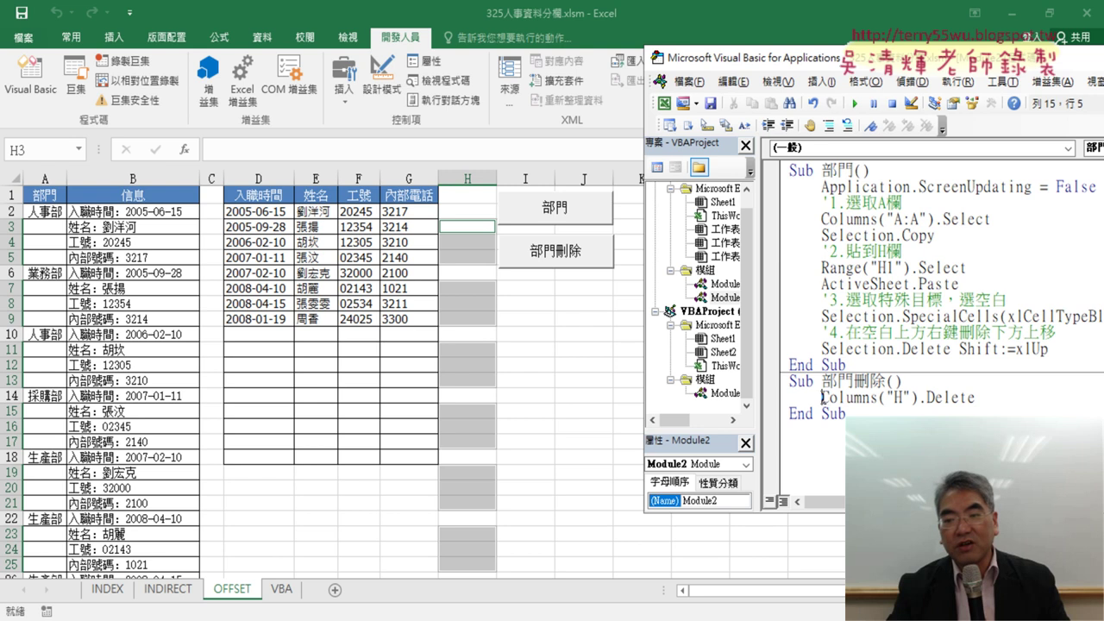
pyautogui.moveTo(822, 398); pyautogui.dragTo(878, 398)
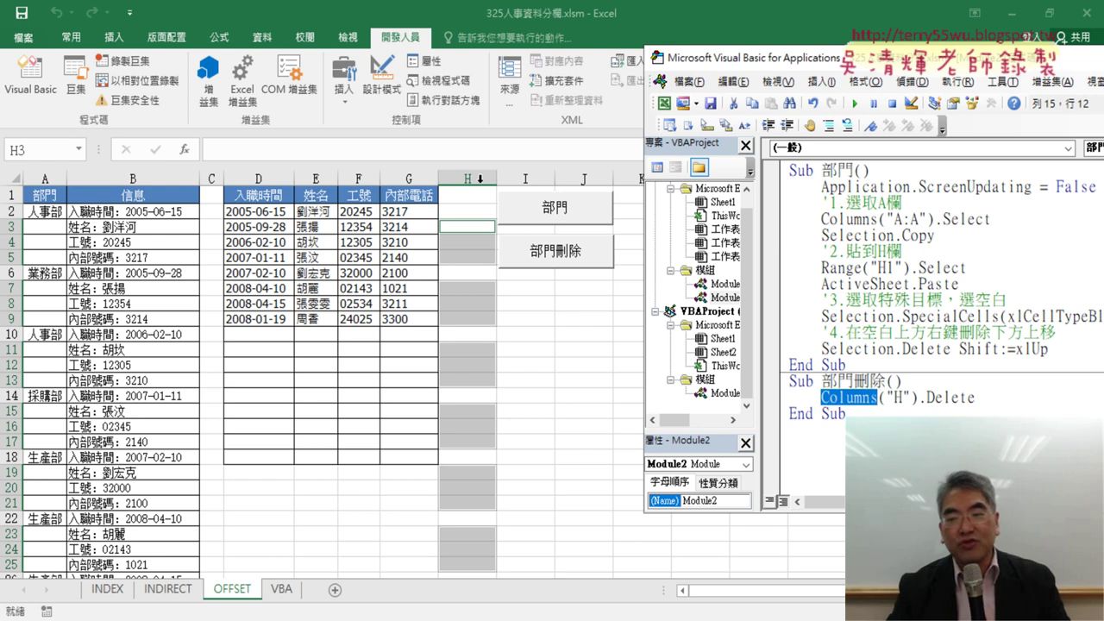
pyautogui.click(1024, 398)
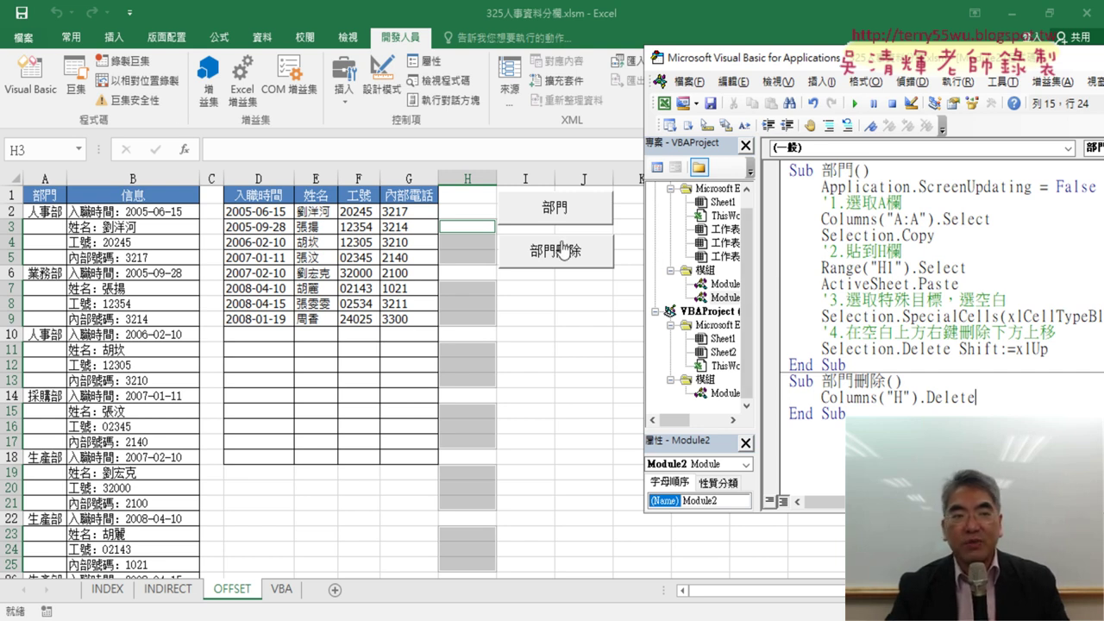
# Save as 325人事資料分欄.xlsm (Excel 啟用巨集的活頁簿), replacing the existing file and accepting the warning
pyautogui.click(23, 38)
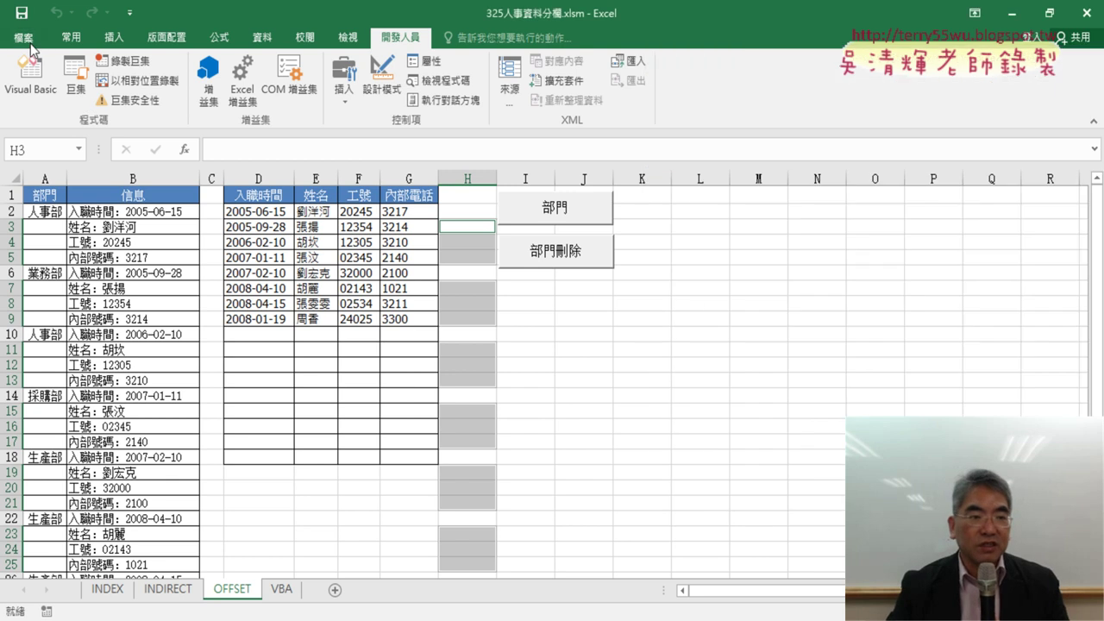
pyautogui.click(55, 206)
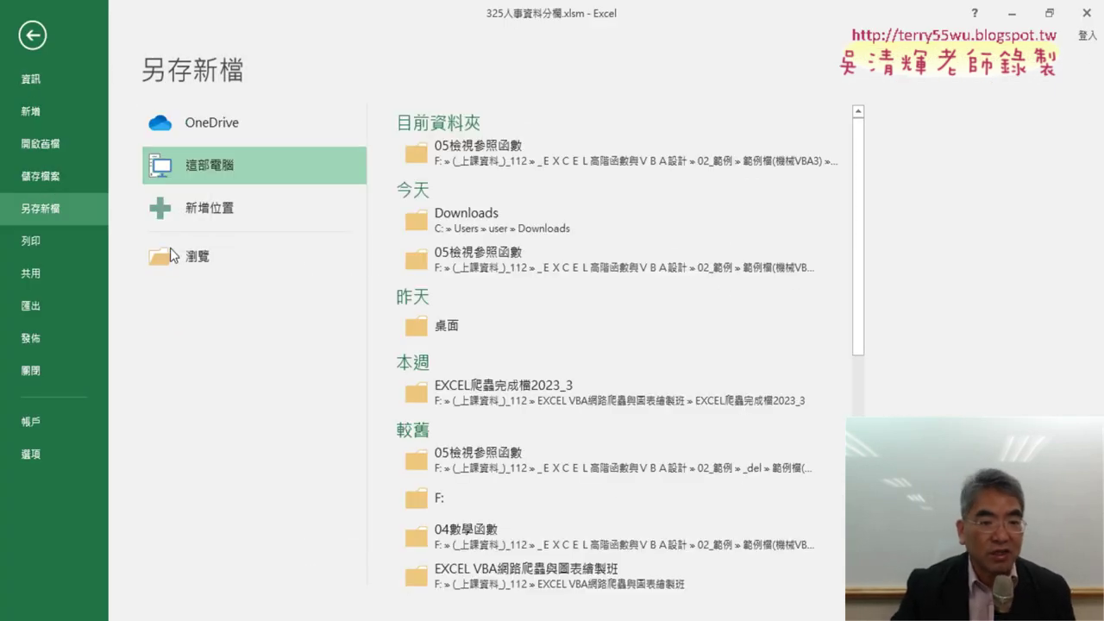
pyautogui.click(268, 272)
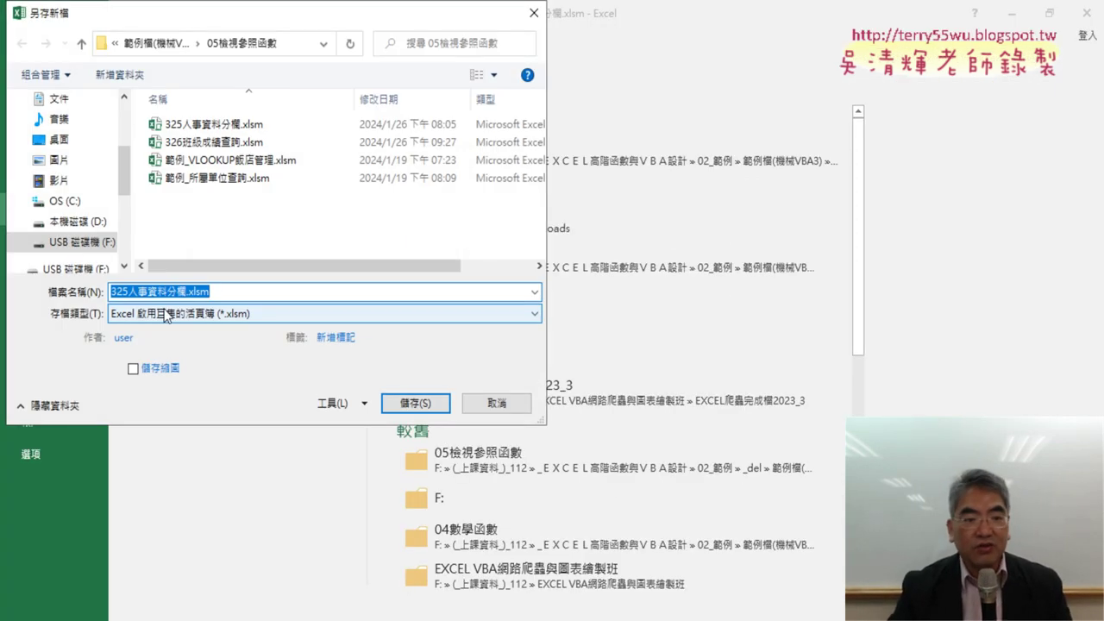
pyautogui.click(164, 315)
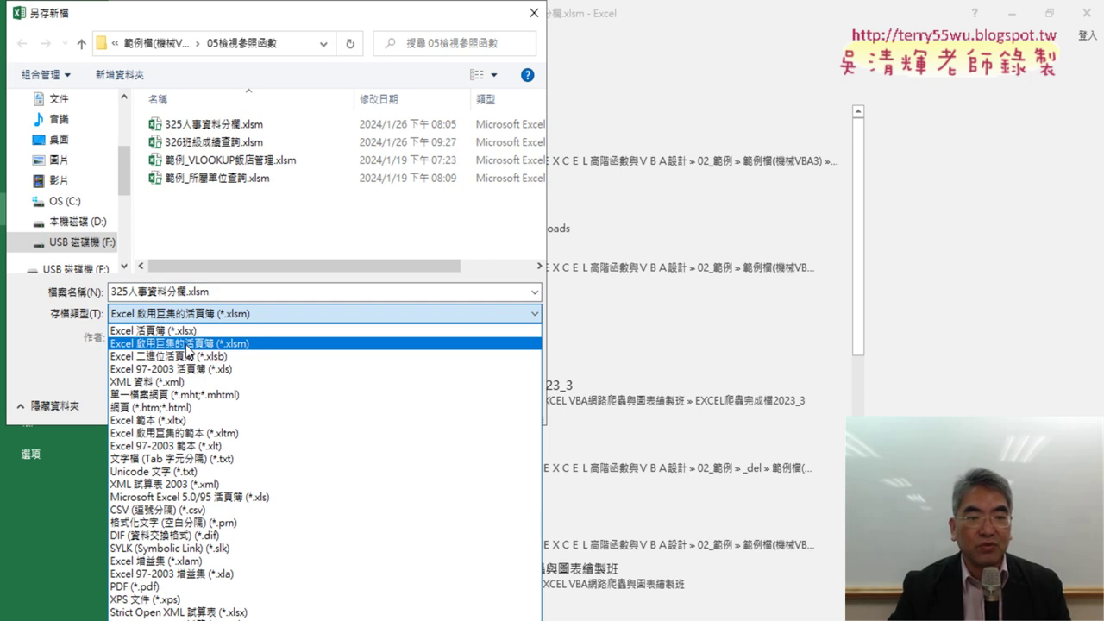
pyautogui.click(187, 346)
pyautogui.click(417, 405)
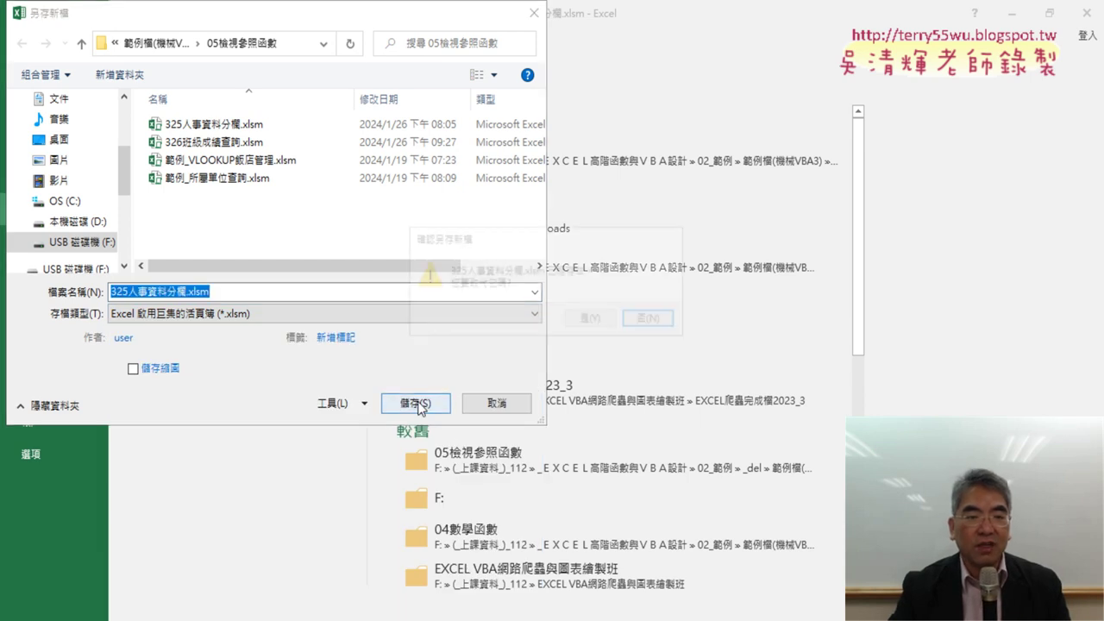
pyautogui.click(590, 320)
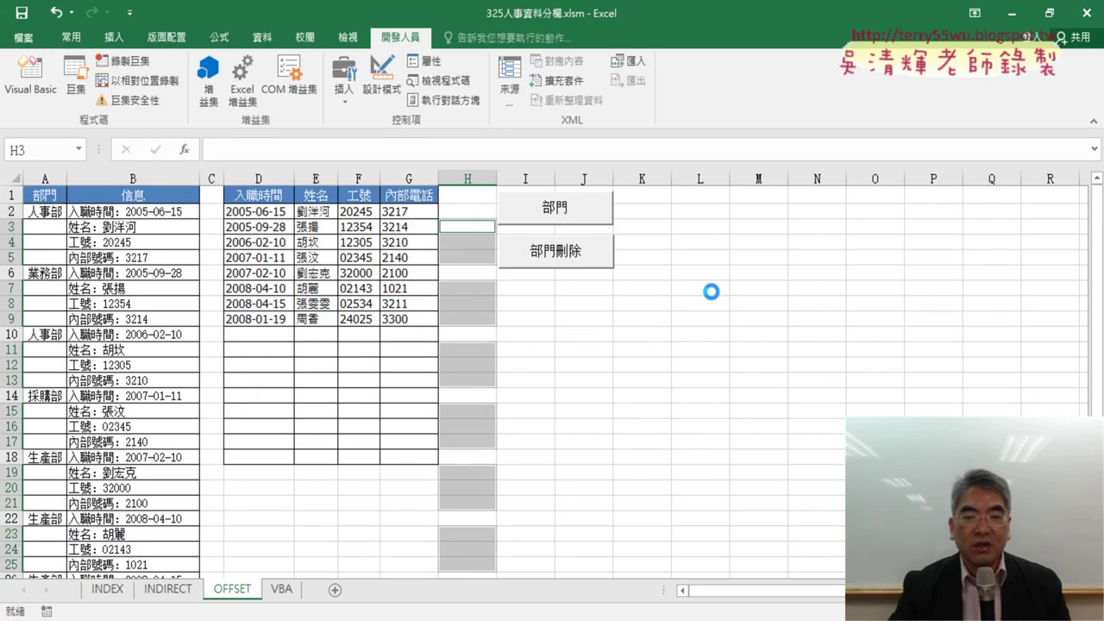
pyautogui.click(556, 364)
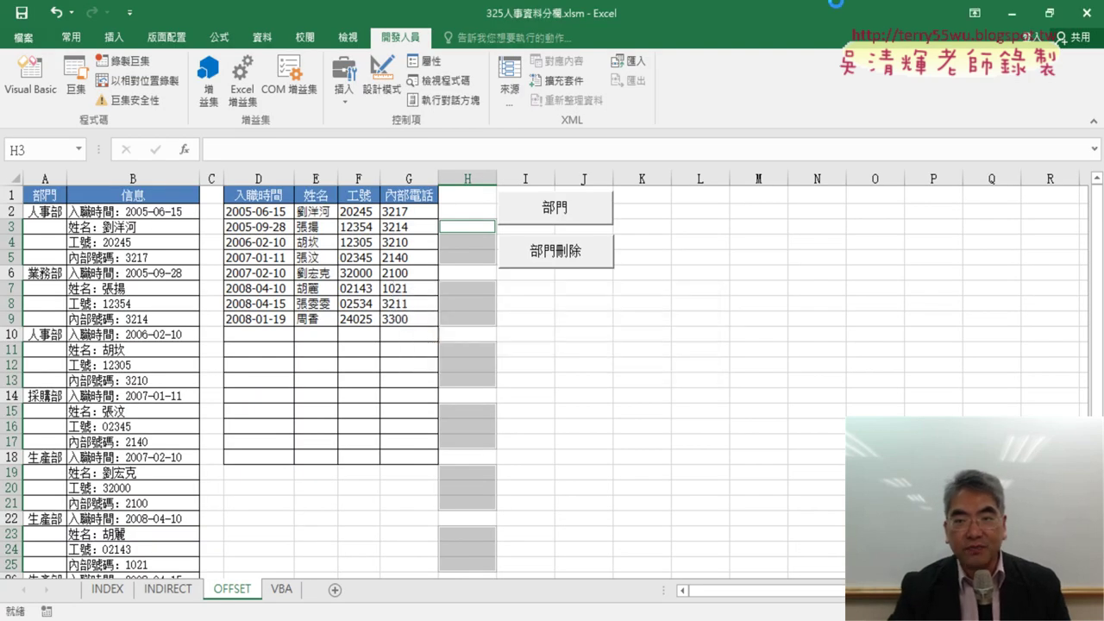